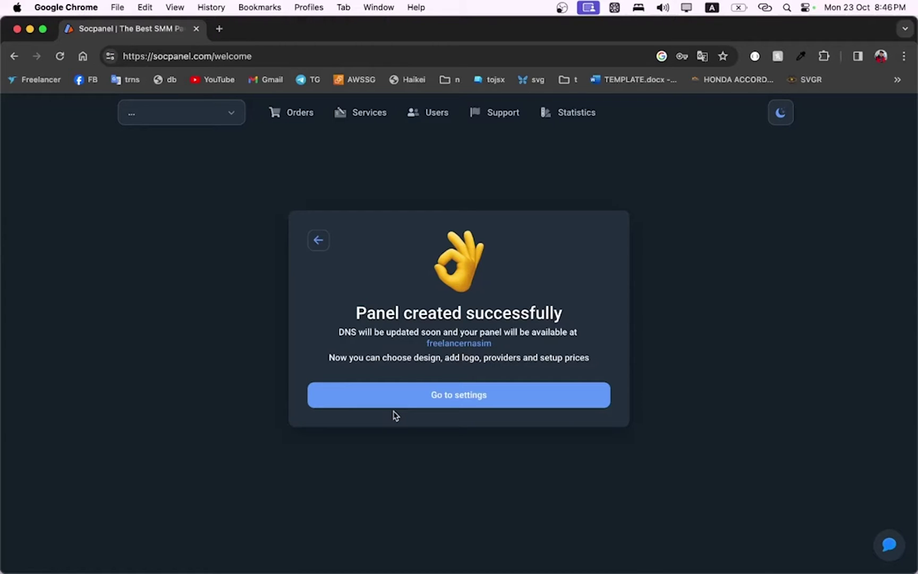
Go from the 'Panel created successfully' screen to the new panel's settings
{"action": "left_click", "coordinate": [441, 400]}
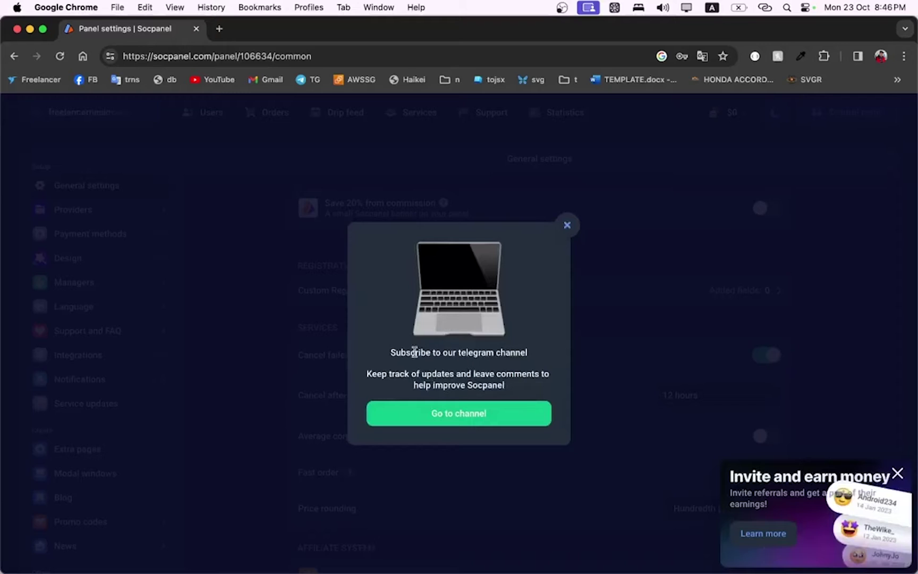
Preview the Socpanel Telegram channel in the browser, then close it and the subscribe prompt
{"action": "left_click", "coordinate": [453, 412]}
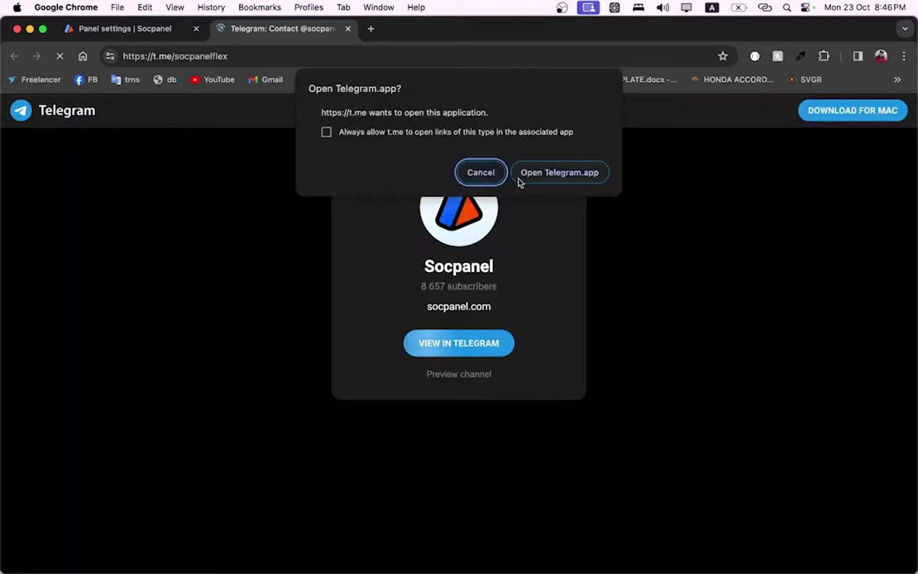
{"action": "left_click", "coordinate": [485, 167]}
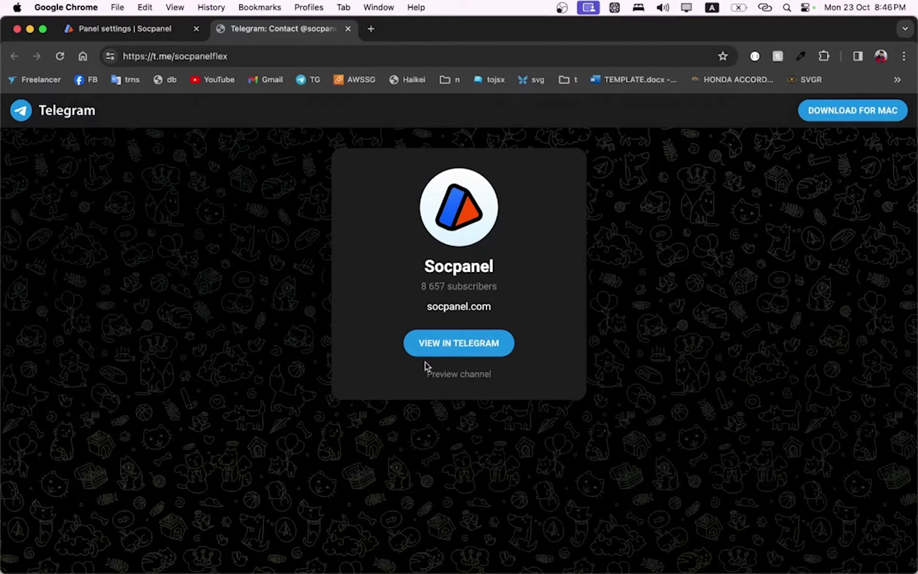
{"action": "left_click", "coordinate": [455, 378]}
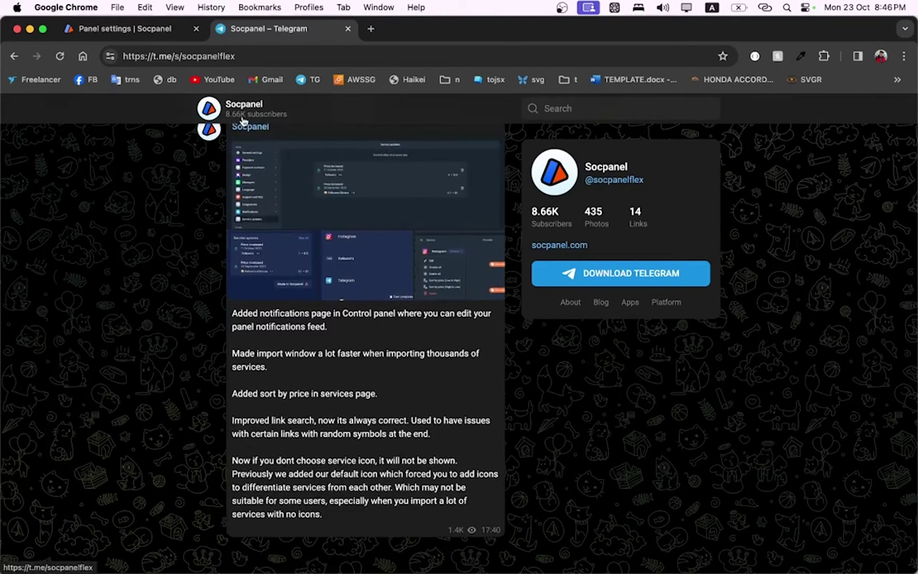
{"action": "left_click", "coordinate": [348, 29]}
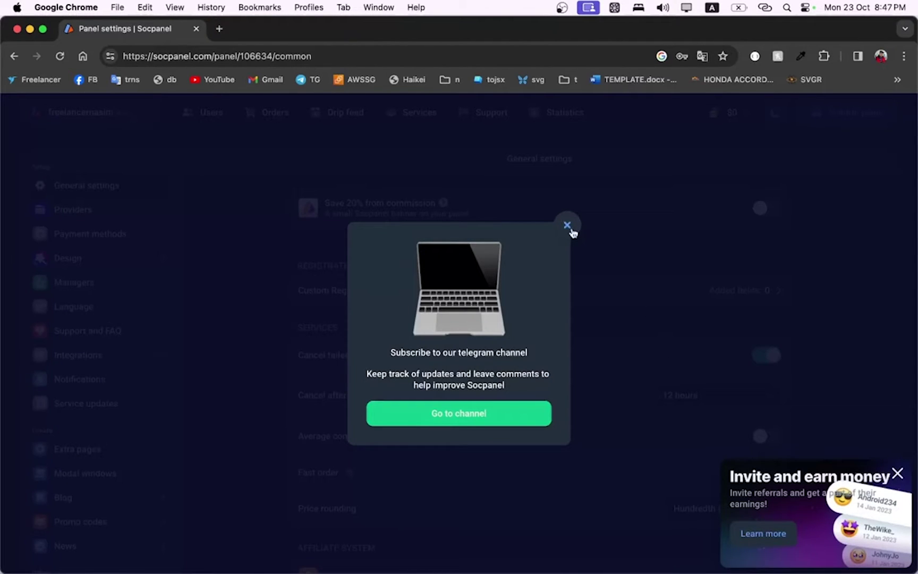
{"action": "left_click", "coordinate": [567, 226]}
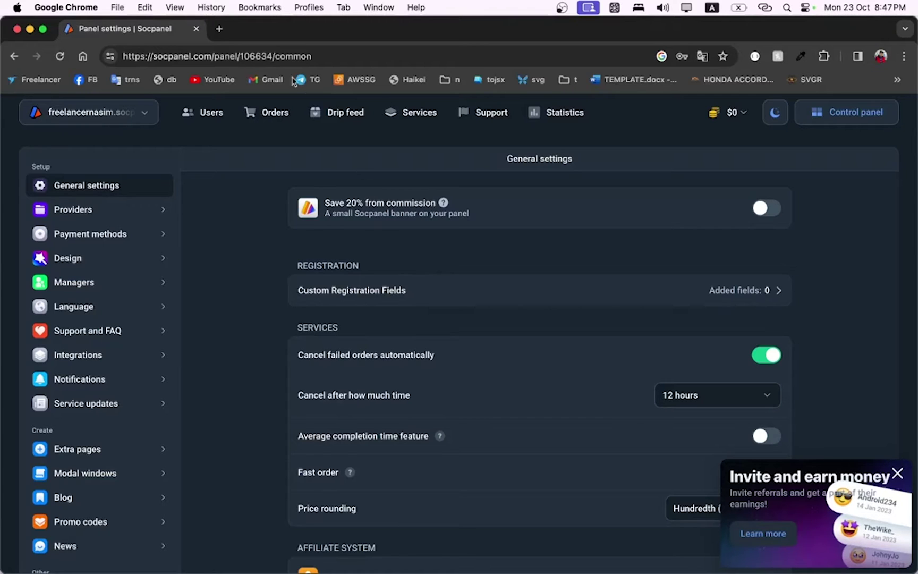
Load the panel's public socpanel.com subdomain site in a new tab
{"action": "left_click", "coordinate": [219, 30]}
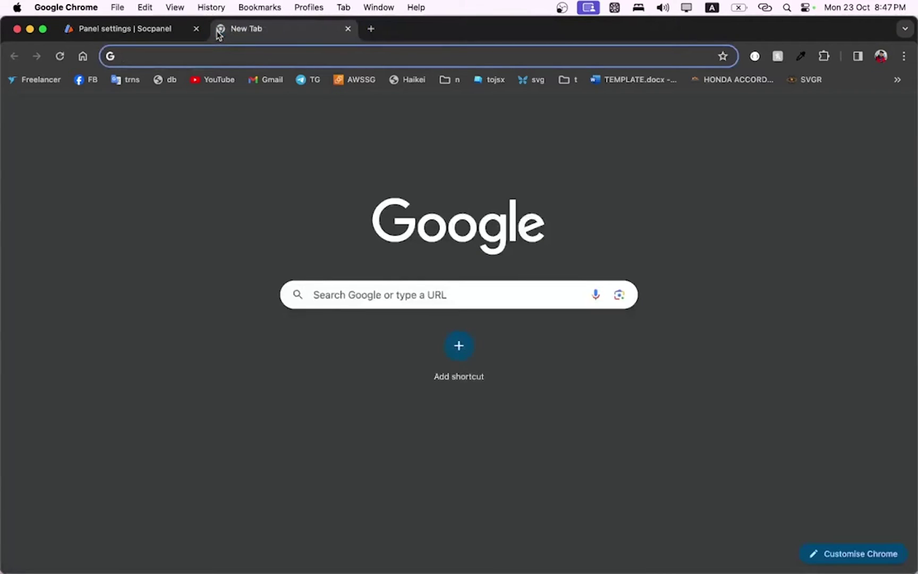
{"action": "type", "text": "fre"}
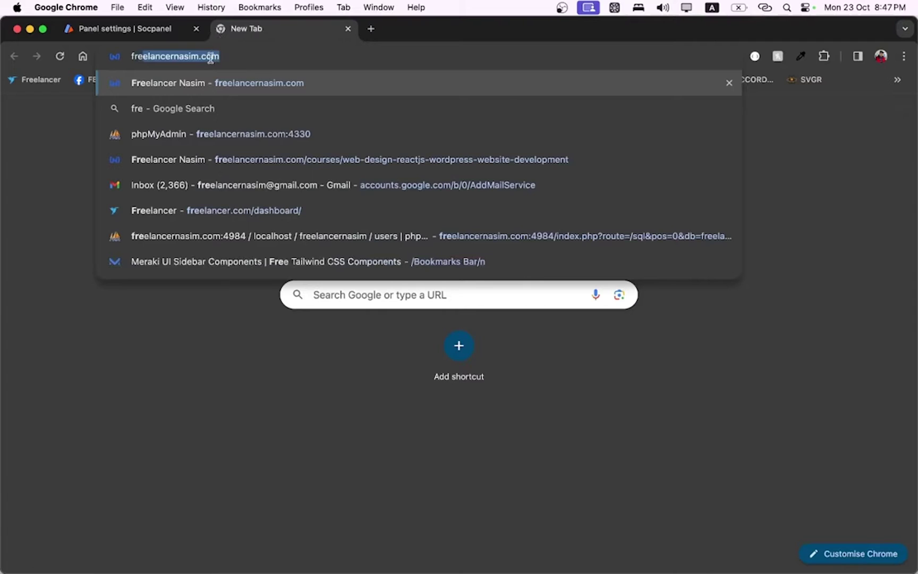
{"action": "type", "text": "elancernasim.socp"}
{"action": "type", "text": "anel.com"}
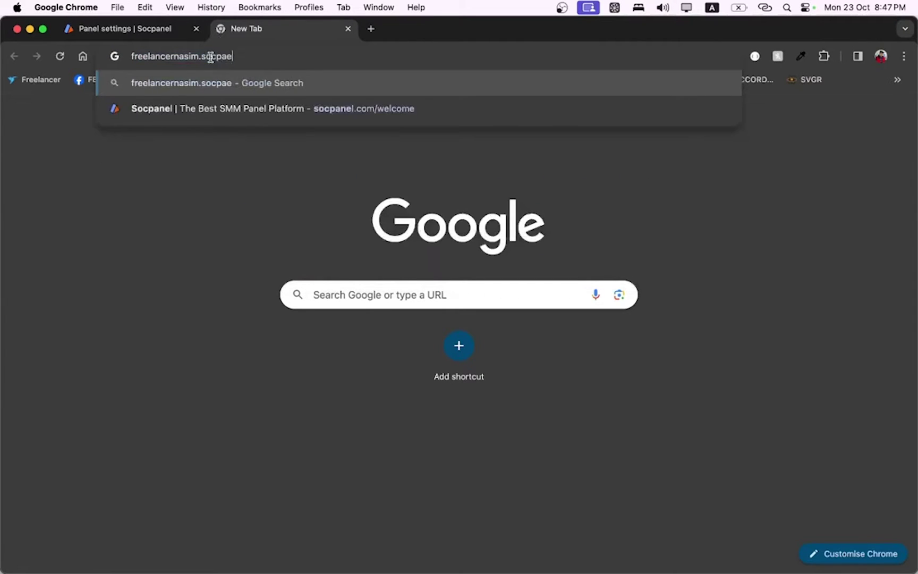
{"action": "key", "text": "Return"}
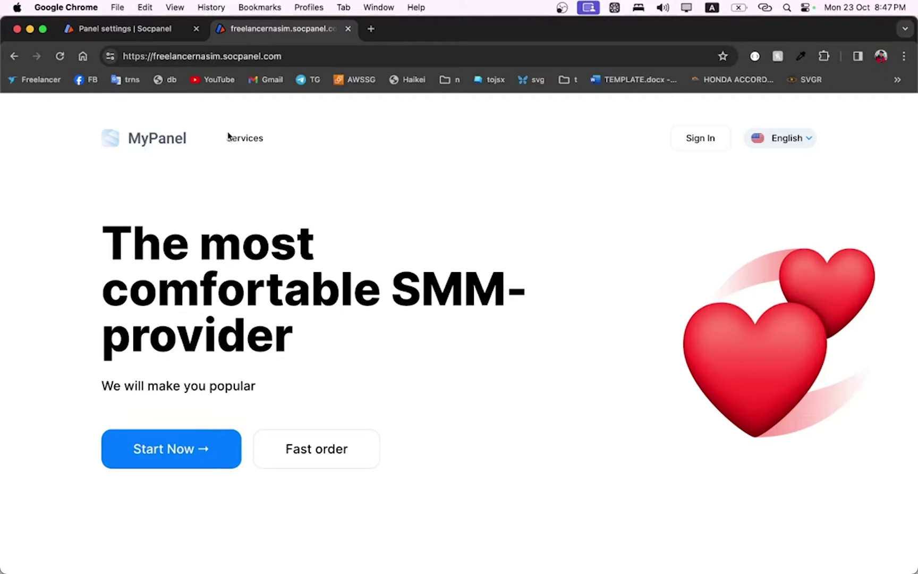
Browse the landing page and check the Services page, which shows no services found
{"action": "scroll", "coordinate": [343, 231], "scroll_direction": "down", "scroll_amount": 15}
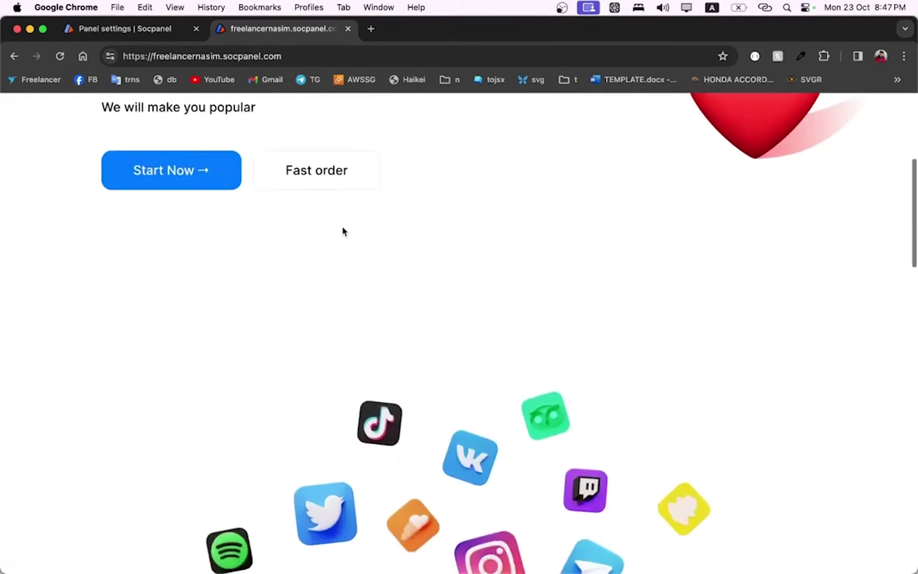
{"action": "scroll", "coordinate": [343, 231], "scroll_direction": "down", "scroll_amount": 5}
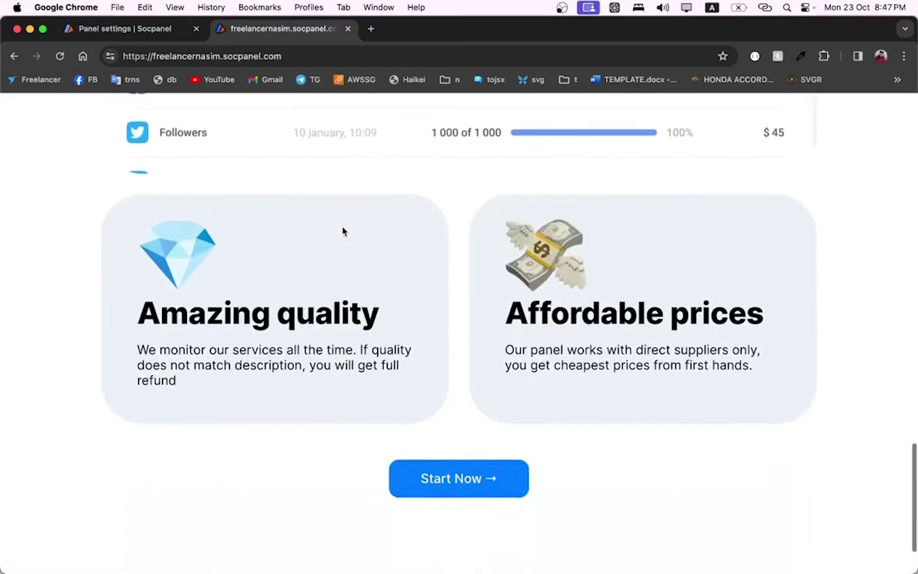
{"action": "scroll", "coordinate": [343, 229], "scroll_direction": "up", "scroll_amount": 10}
{"action": "scroll", "coordinate": [343, 227], "scroll_direction": "up", "scroll_amount": 10}
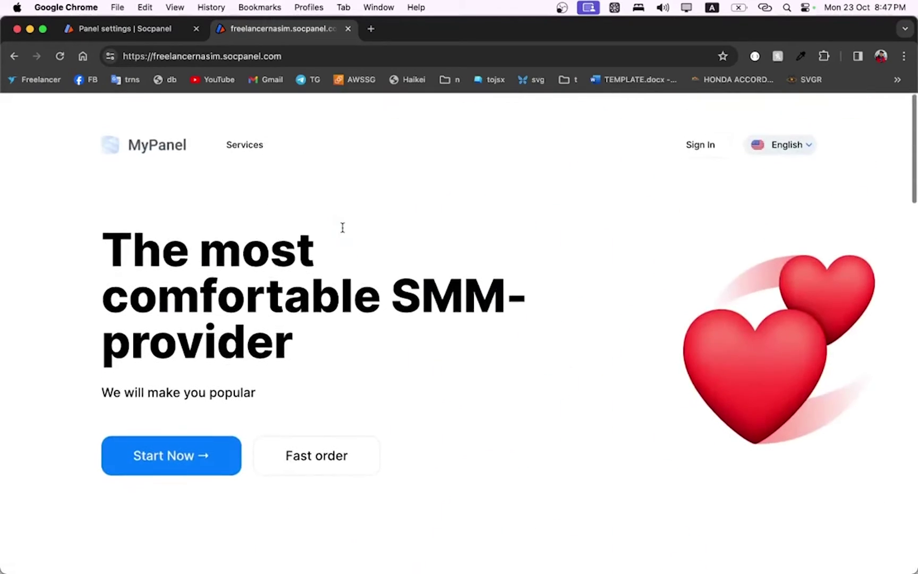
{"action": "left_click", "coordinate": [243, 139]}
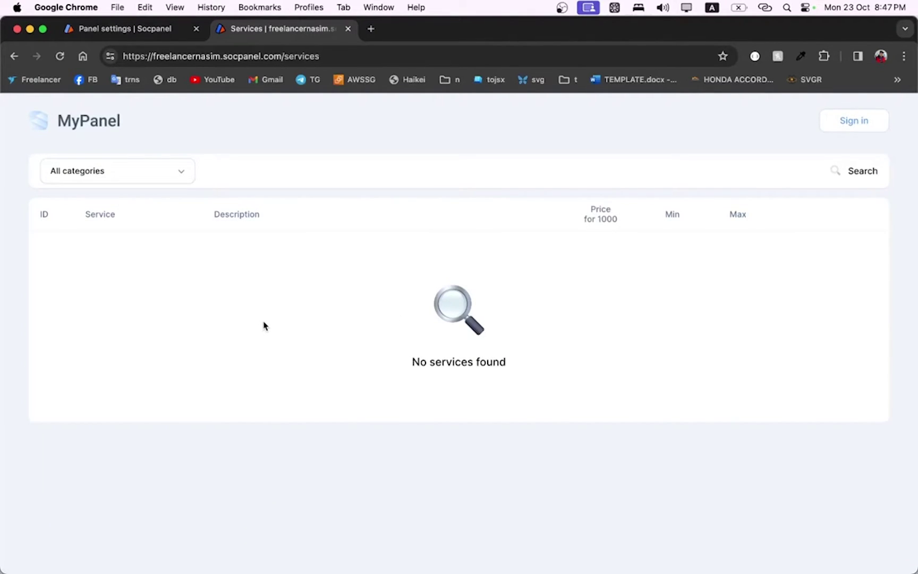
{"action": "left_click", "coordinate": [128, 30]}
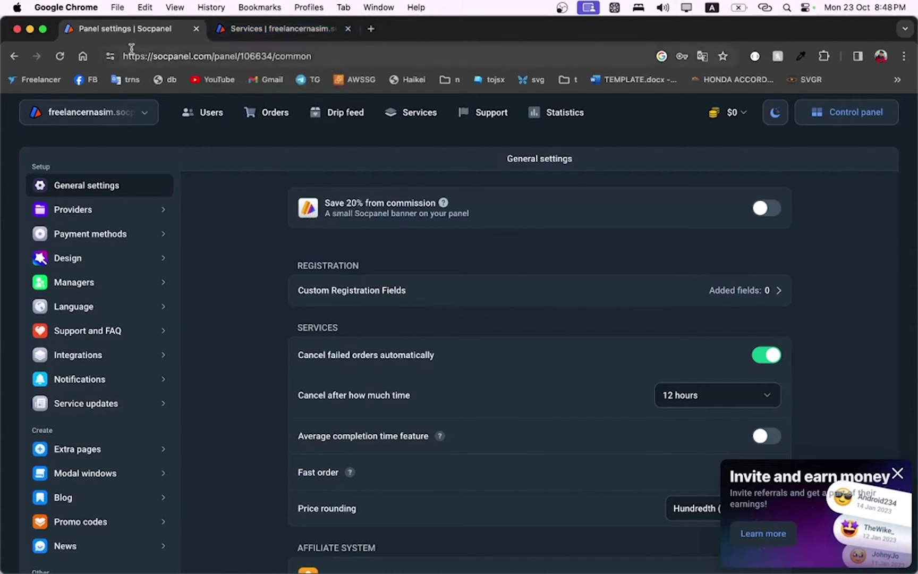
{"action": "left_click", "coordinate": [233, 29]}
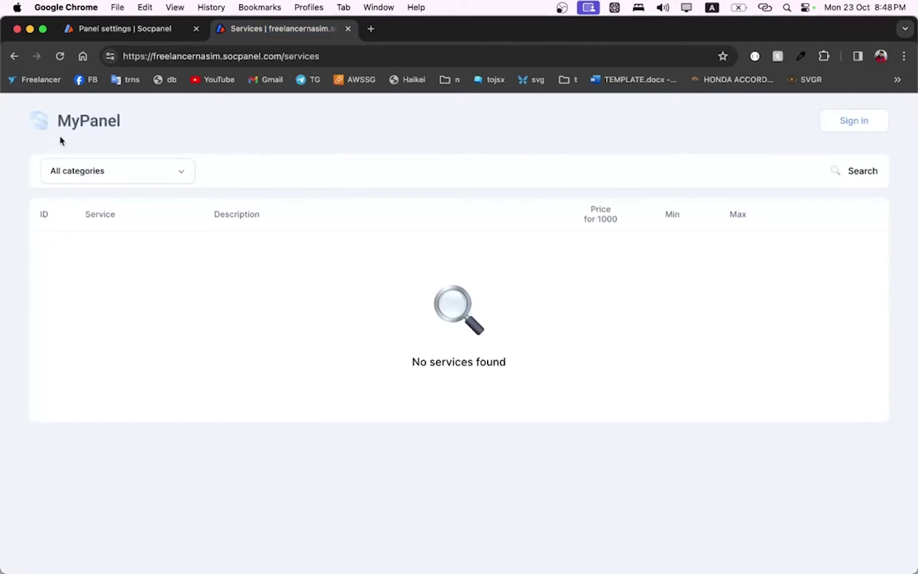
Confirm the public site's home redirects to its /login page, then return to settings
{"action": "left_click", "coordinate": [69, 131]}
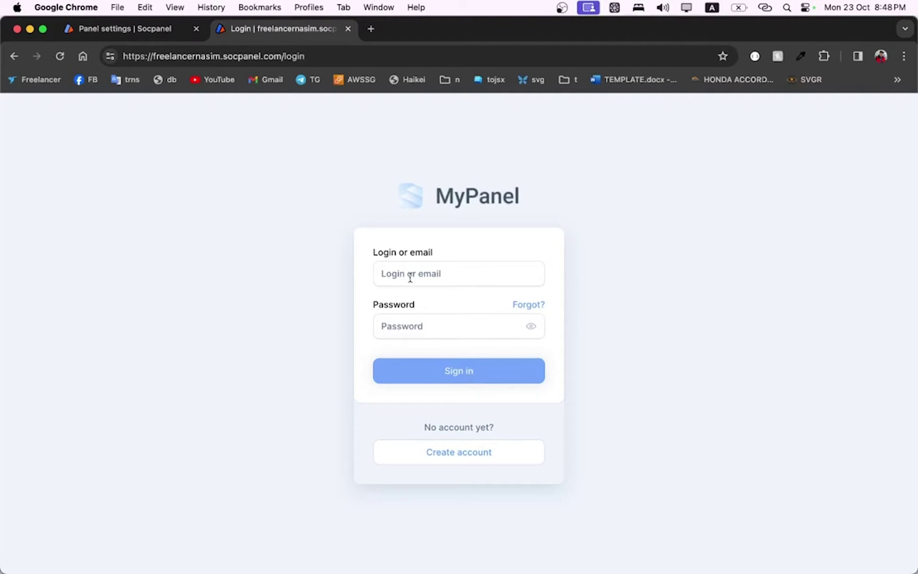
{"action": "left_click_drag", "start_coordinate": [282, 56], "coordinate": [223, 57]}
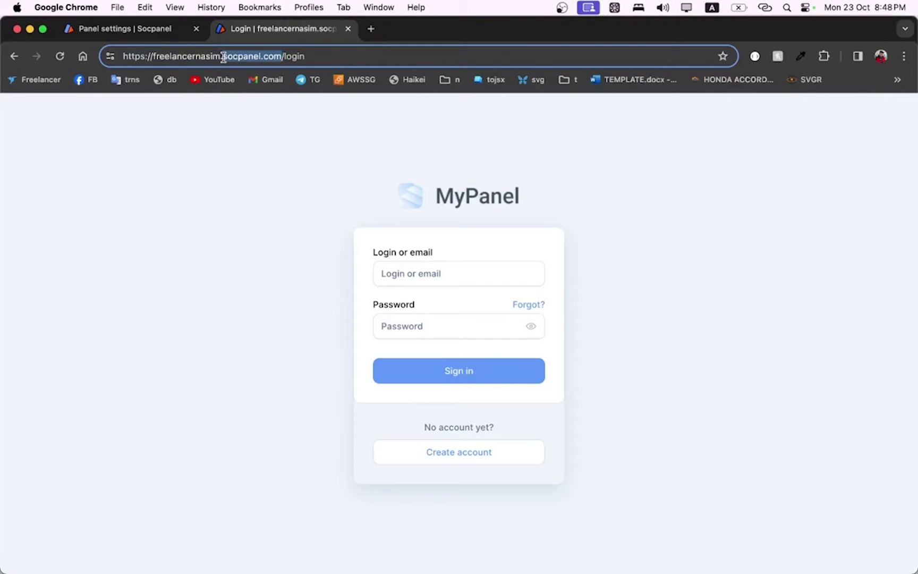
{"action": "left_click", "coordinate": [243, 168]}
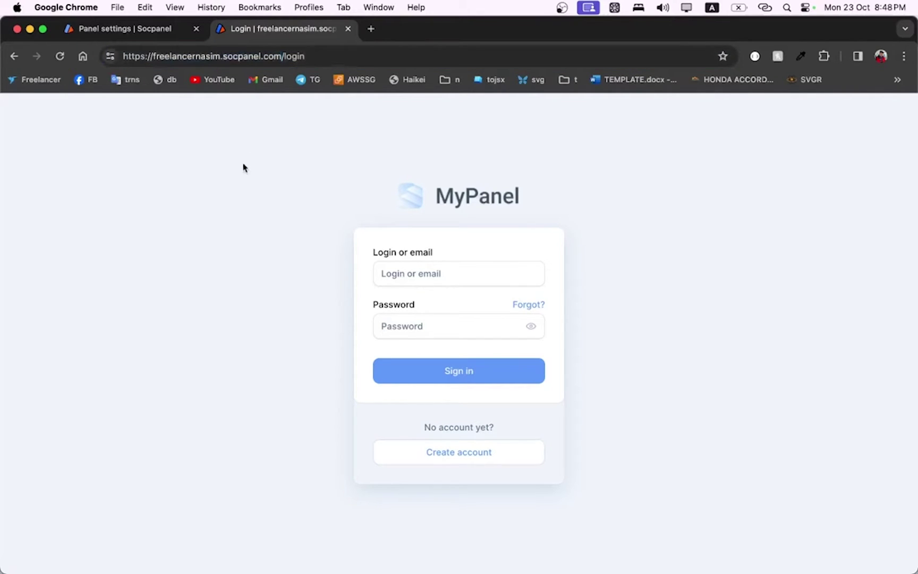
{"action": "left_click", "coordinate": [147, 30]}
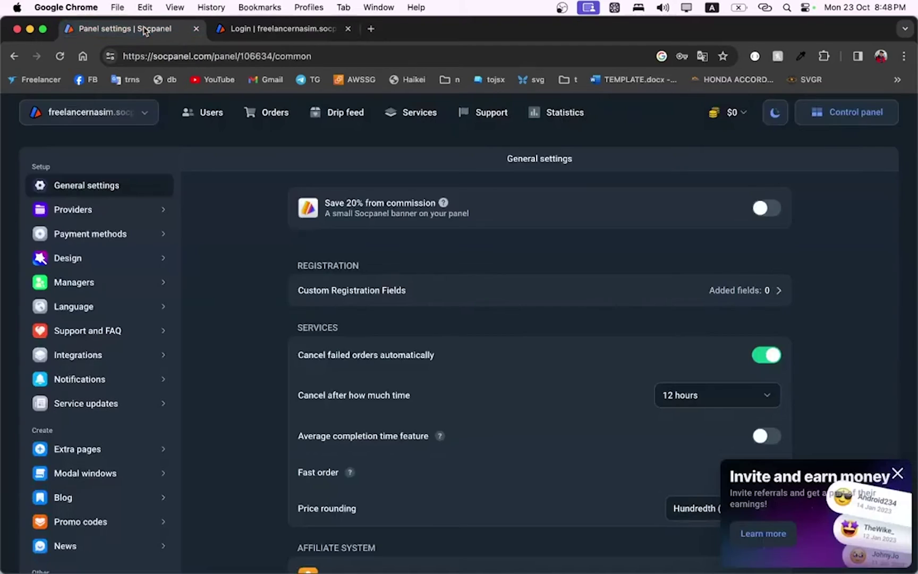
Turn on 'Save 20% from commission' and dismiss the 'Invite and earn money' popup
{"action": "left_click", "coordinate": [770, 209]}
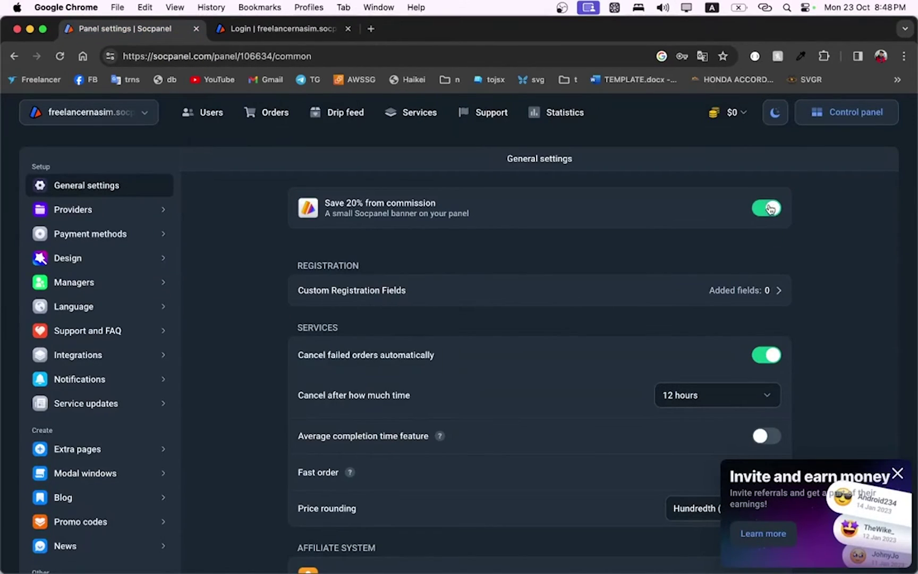
{"action": "left_click", "coordinate": [897, 473]}
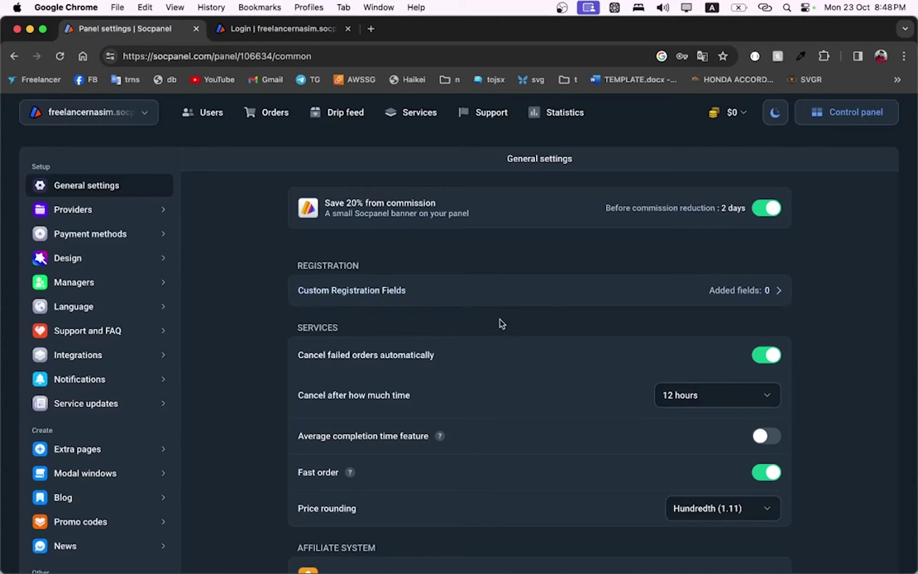
{"action": "scroll", "coordinate": [499, 324], "scroll_direction": "down", "scroll_amount": 2}
{"action": "scroll", "coordinate": [498, 322], "scroll_direction": "up", "scroll_amount": 1}
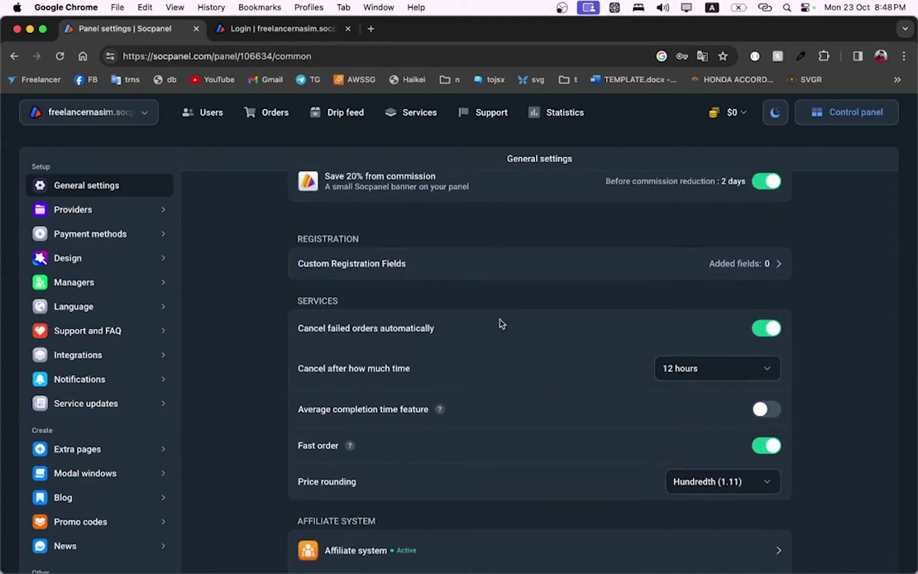
View the public site's Create account page, then close that tab
{"action": "left_click", "coordinate": [772, 264]}
{"action": "left_click", "coordinate": [460, 455]}
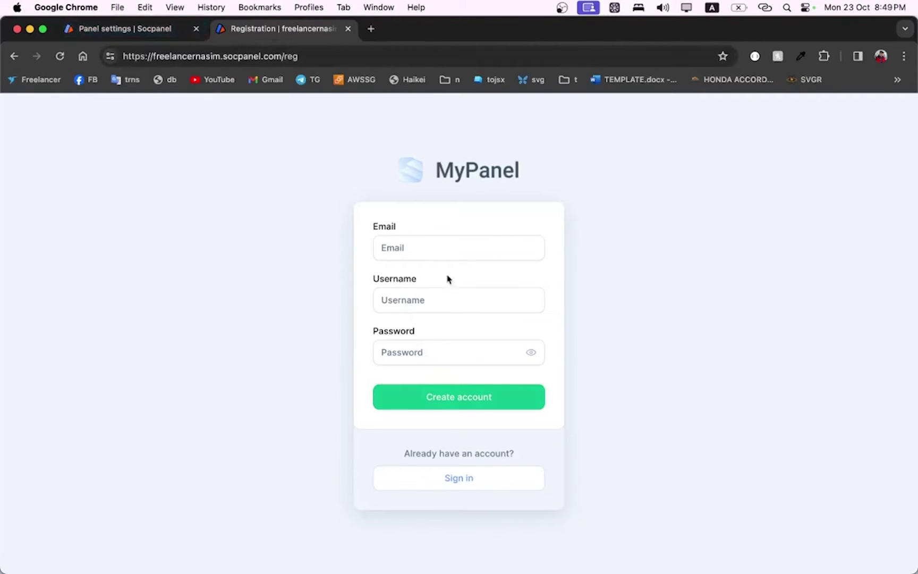
{"action": "left_click", "coordinate": [350, 31]}
{"action": "scroll", "coordinate": [465, 332], "scroll_direction": "down", "scroll_amount": 2}
{"action": "scroll", "coordinate": [466, 334], "scroll_direction": "down", "scroll_amount": 1}
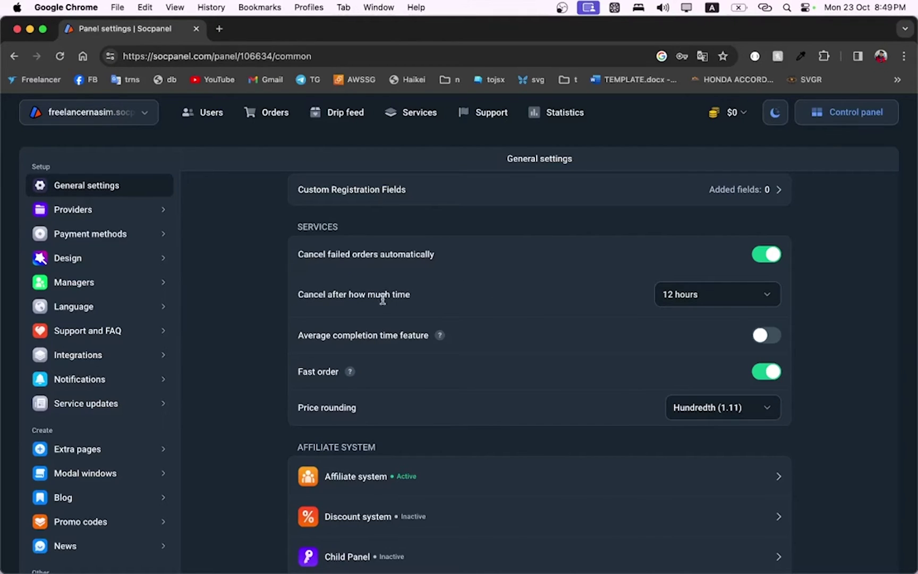
{"action": "scroll", "coordinate": [382, 299], "scroll_direction": "down", "scroll_amount": 3}
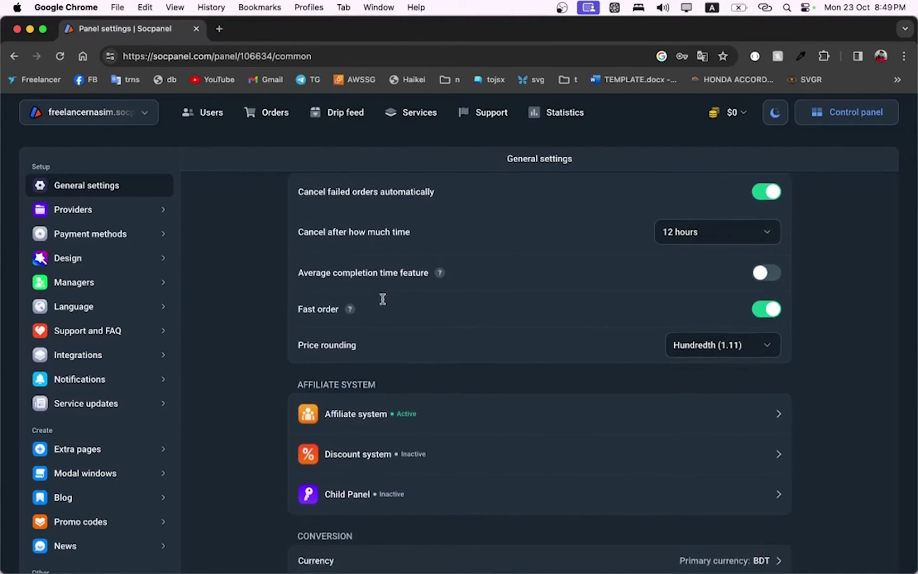
{"action": "scroll", "coordinate": [384, 301], "scroll_direction": "down", "scroll_amount": 1}
{"action": "scroll", "coordinate": [382, 302], "scroll_direction": "up", "scroll_amount": 2}
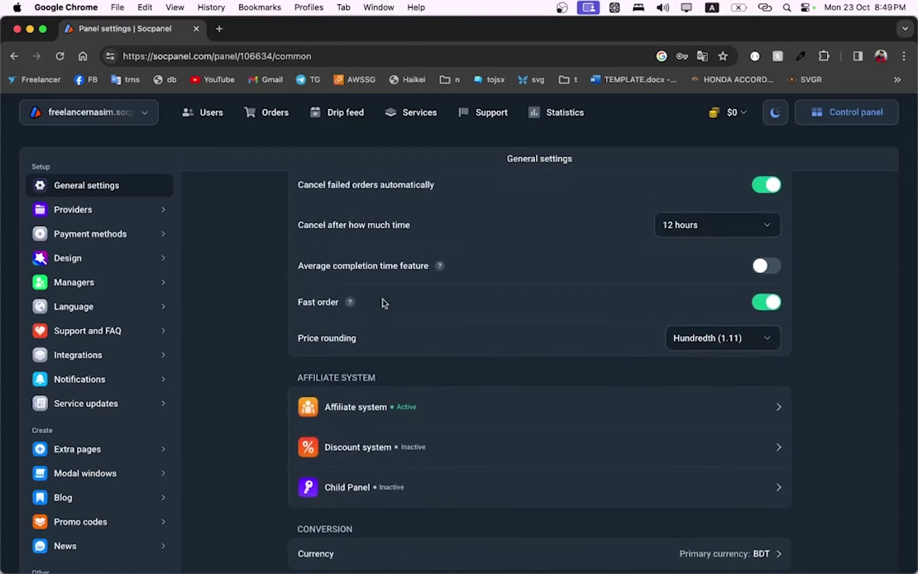
{"action": "mouse_move", "coordinate": [350, 302]}
{"action": "left_click", "coordinate": [705, 339]}
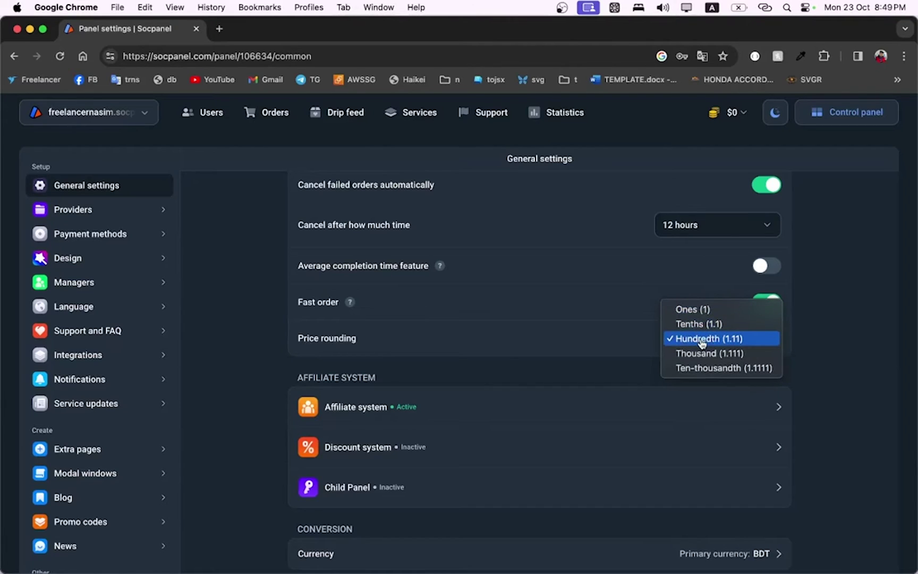
{"action": "left_click", "coordinate": [473, 354]}
{"action": "scroll", "coordinate": [470, 352], "scroll_direction": "down", "scroll_amount": 3}
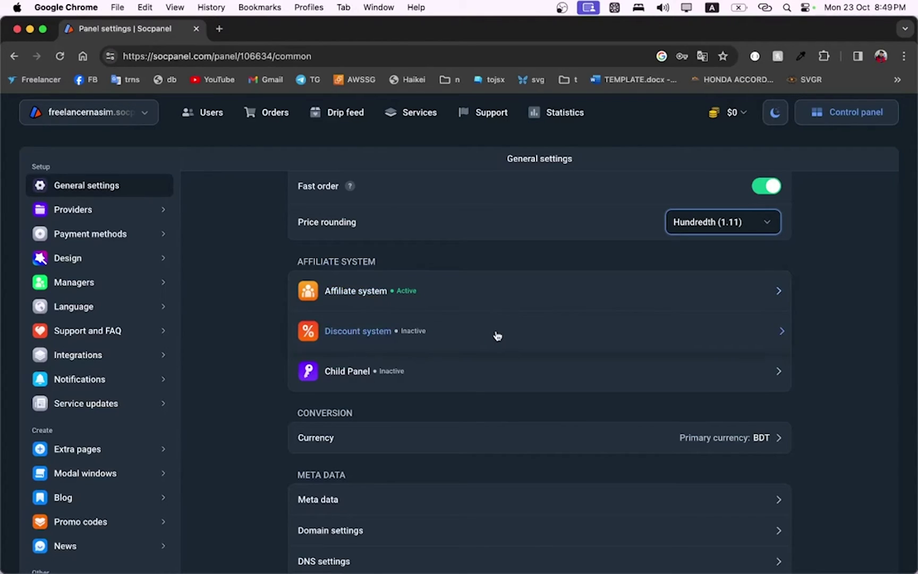
{"action": "scroll", "coordinate": [406, 381], "scroll_direction": "down", "scroll_amount": 2}
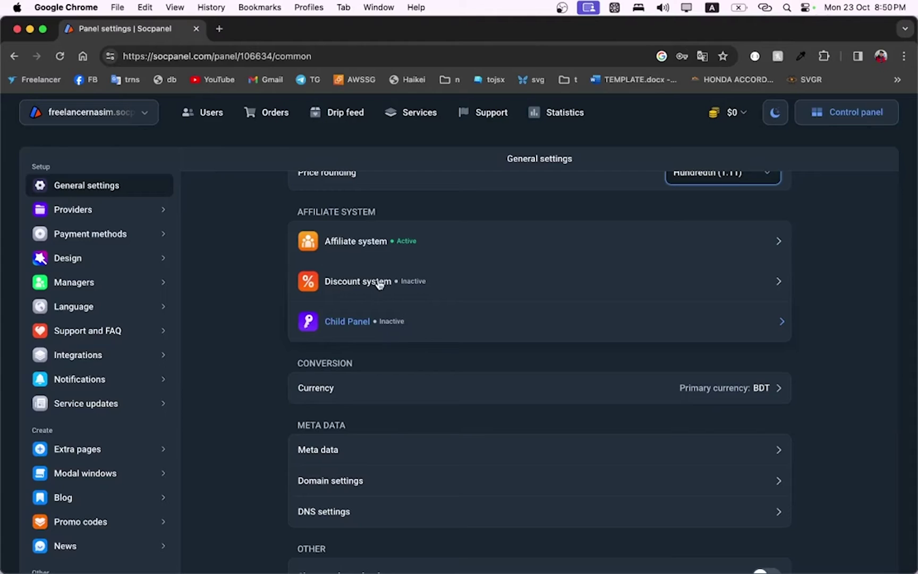
Try editing the panel's subdomain in the address bar, then abandon the change
{"action": "left_click_drag", "start_coordinate": [212, 56], "coordinate": [161, 56]}
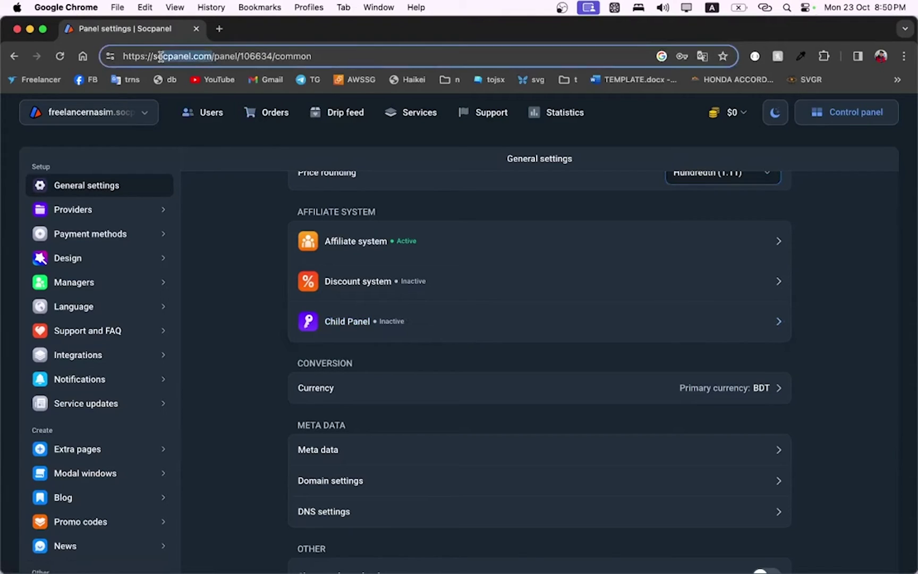
{"action": "left_click", "coordinate": [149, 55]}
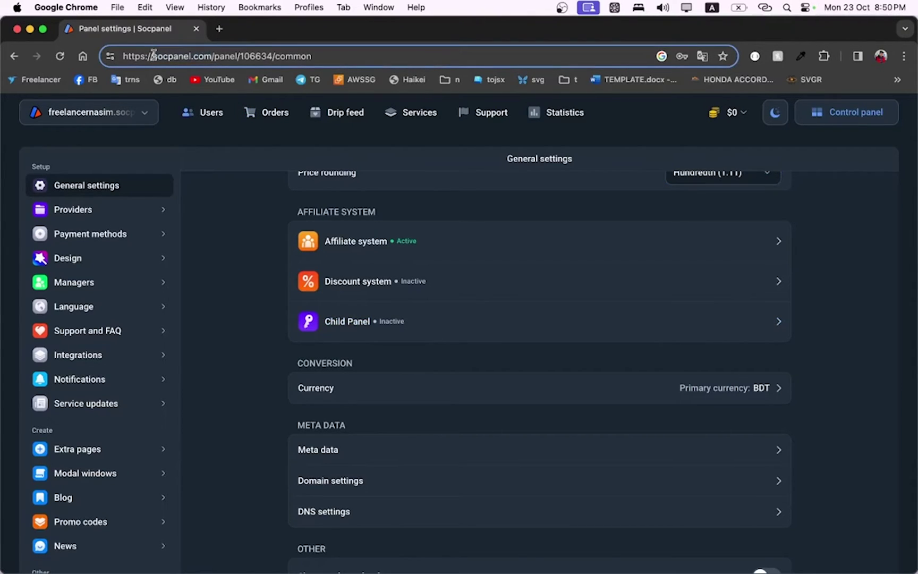
{"action": "type", "text": "free."}
{"action": "key", "text": "Left"}
{"action": "key", "text": "BackSpace"}
{"action": "key", "text": "BackSpace"}
{"action": "key", "text": "BackSpace"}
{"action": "key", "text": "BackSpace"}
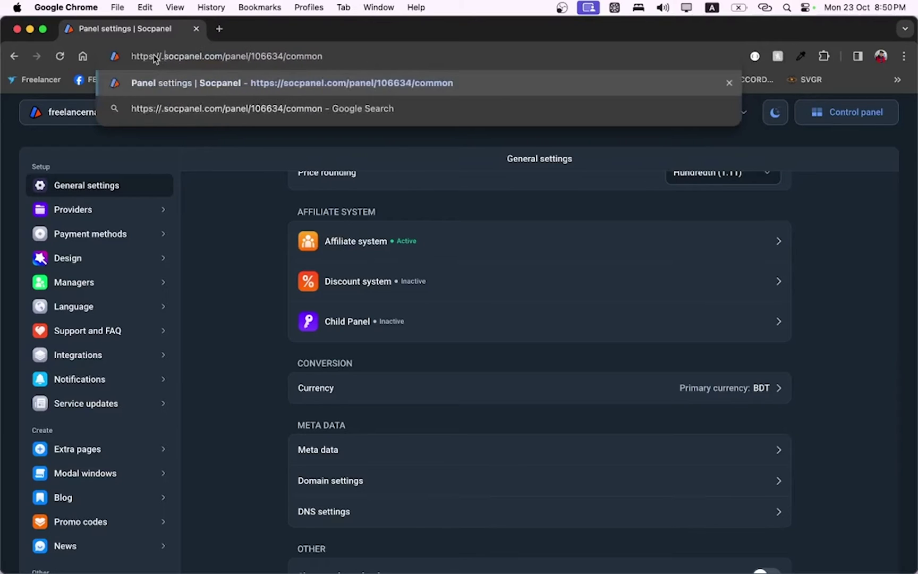
{"action": "left_click", "coordinate": [229, 212]}
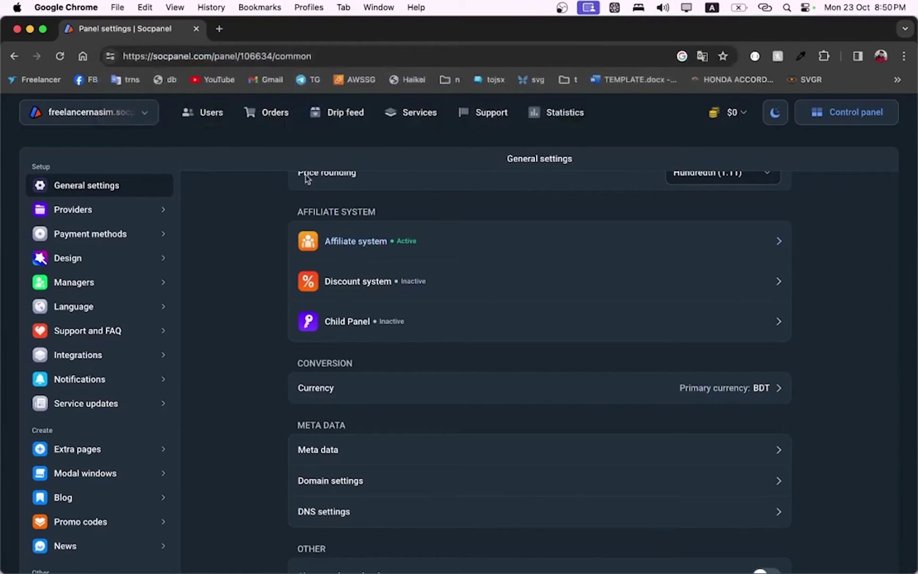
Scroll down the General settings and open the Meta data dialog
{"action": "left_click_drag", "start_coordinate": [154, 57], "coordinate": [210, 56]}
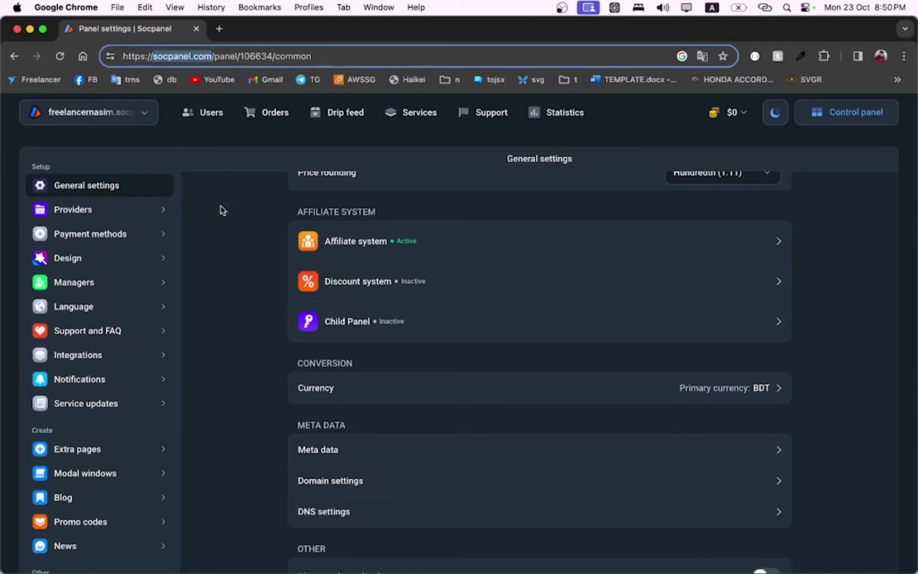
{"action": "left_click", "coordinate": [229, 252]}
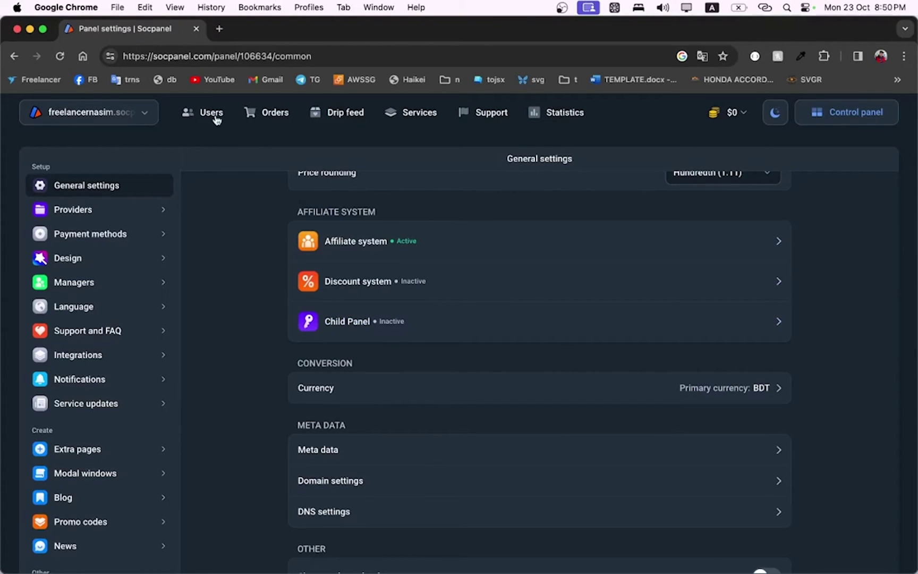
{"action": "scroll", "coordinate": [473, 416], "scroll_direction": "down", "scroll_amount": 2}
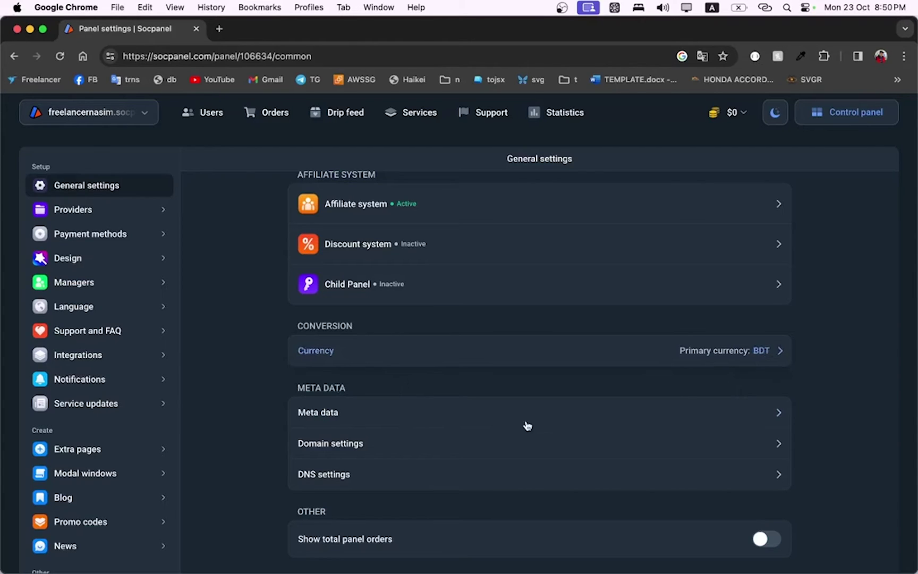
{"action": "left_click", "coordinate": [604, 422]}
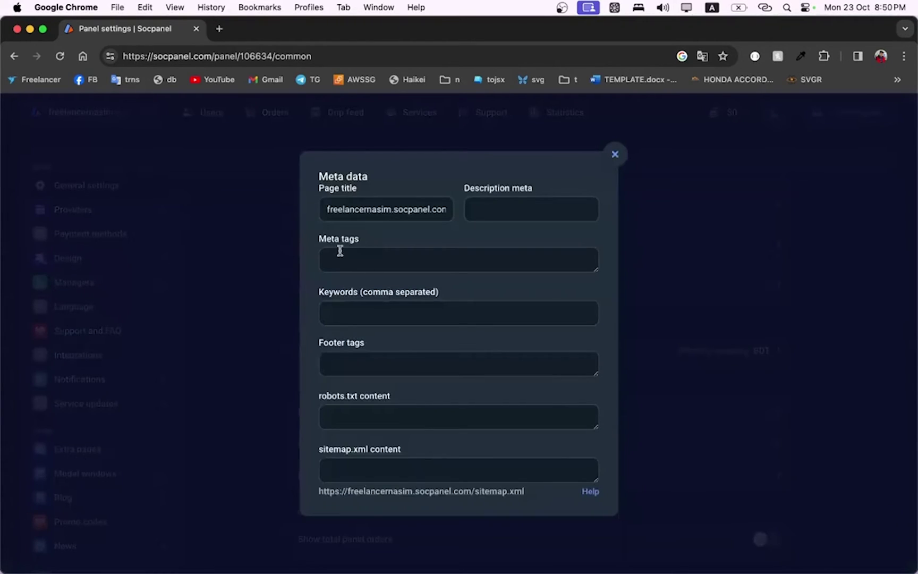
Set Meta tags and Keywords to the brand name, 'SMM PANEL, Buy SSM Services'
{"action": "left_click", "coordinate": [367, 270]}
{"action": "type", "text": "Freelancer"}
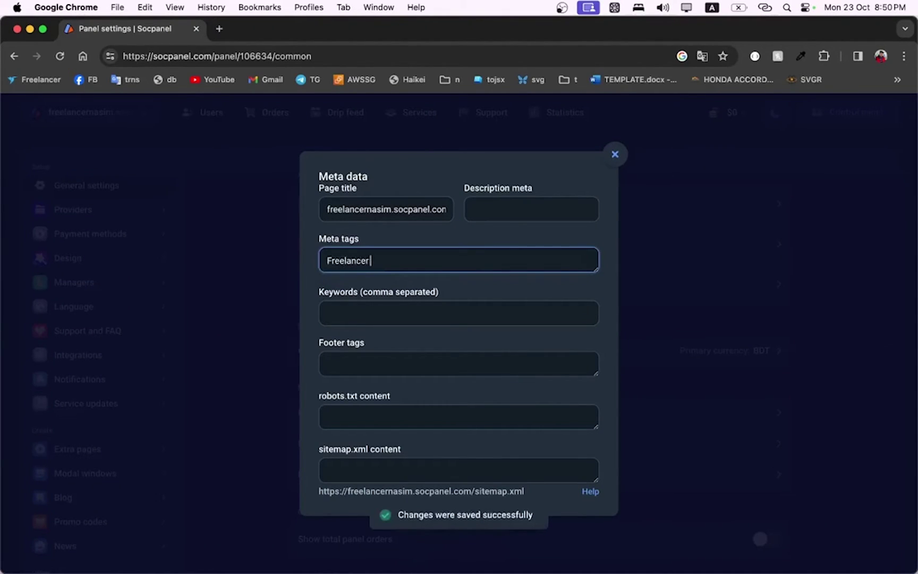
{"action": "type", "text": " Nasim,"}
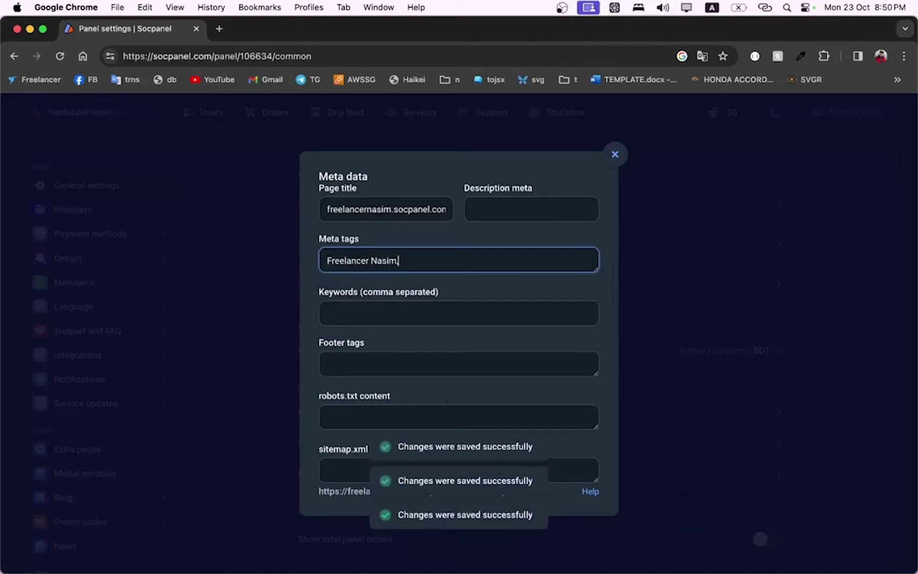
{"action": "type", "text": " S"}
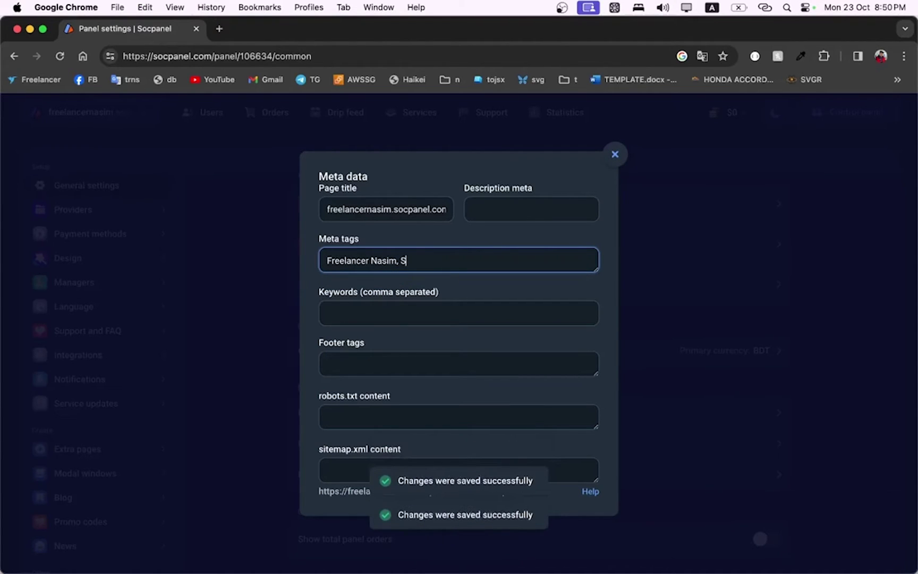
{"action": "type", "text": "MM PANEL, B"}
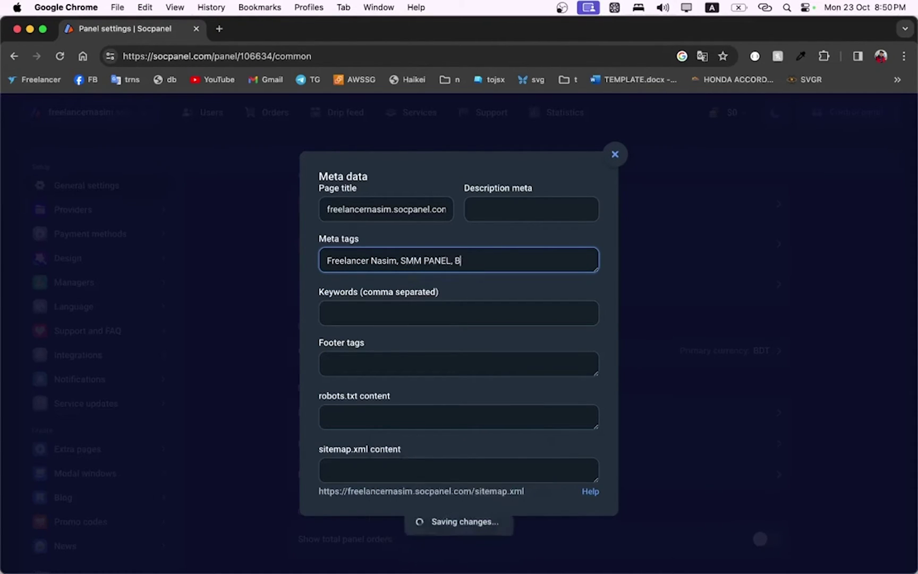
{"action": "type", "text": "uy SSM Se"}
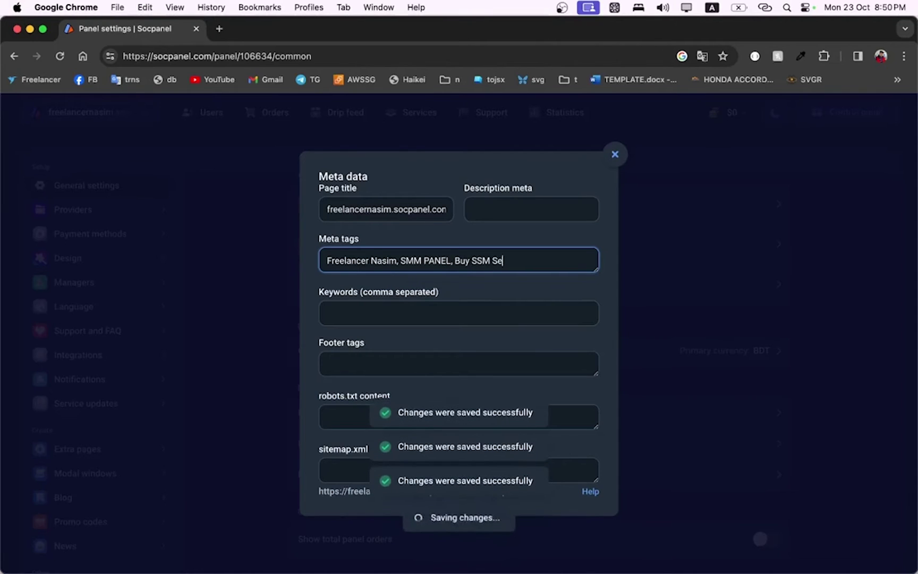
{"action": "type", "text": "rvices fr"}
{"action": "key", "text": "BackSpace"}
{"action": "key", "text": "BackSpace"}
{"action": "key", "text": "BackSpace"}
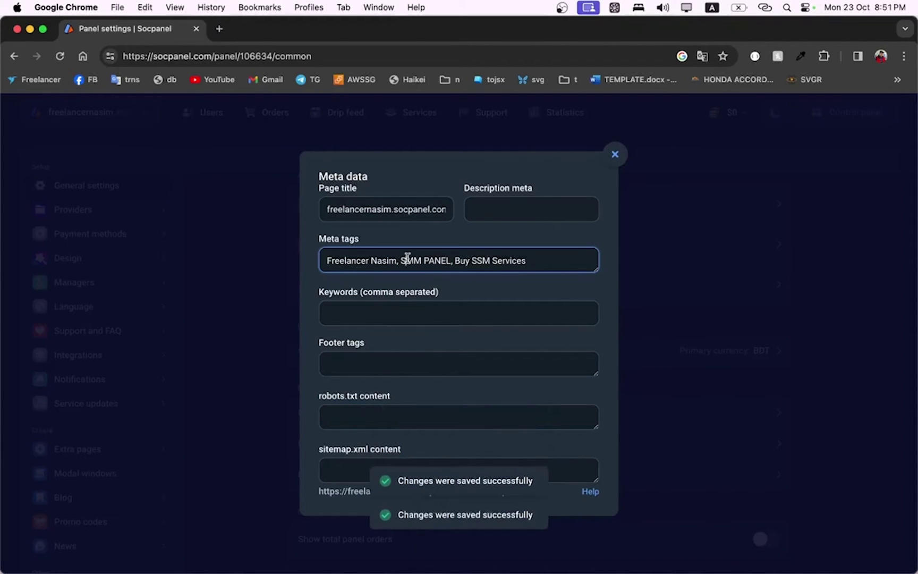
{"action": "key", "text": "super+a"}
{"action": "key", "text": "super+c"}
{"action": "left_click", "coordinate": [388, 314]}
{"action": "key", "text": "super+v"}
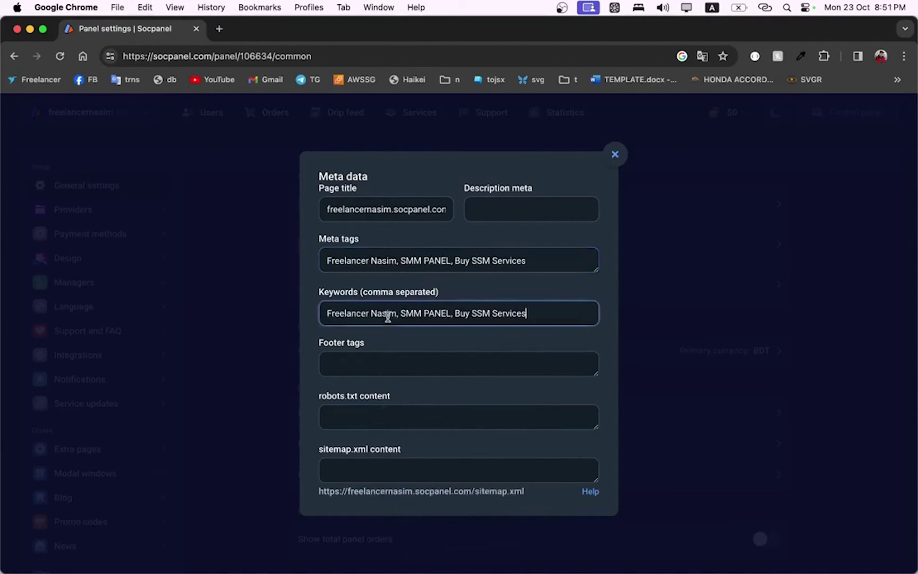
Set the Footer tags to 'All Rights are reserved by' followed by the brand name
{"action": "left_click", "coordinate": [378, 363]}
{"action": "type", "text": "Freelancer Nasim"}
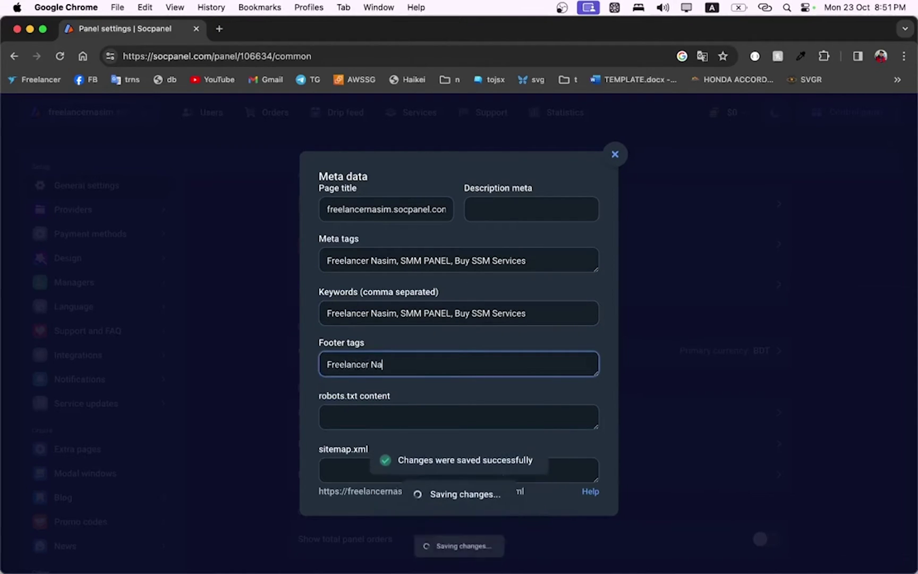
{"action": "left_click", "coordinate": [327, 364]}
{"action": "type", "text": "All R"}
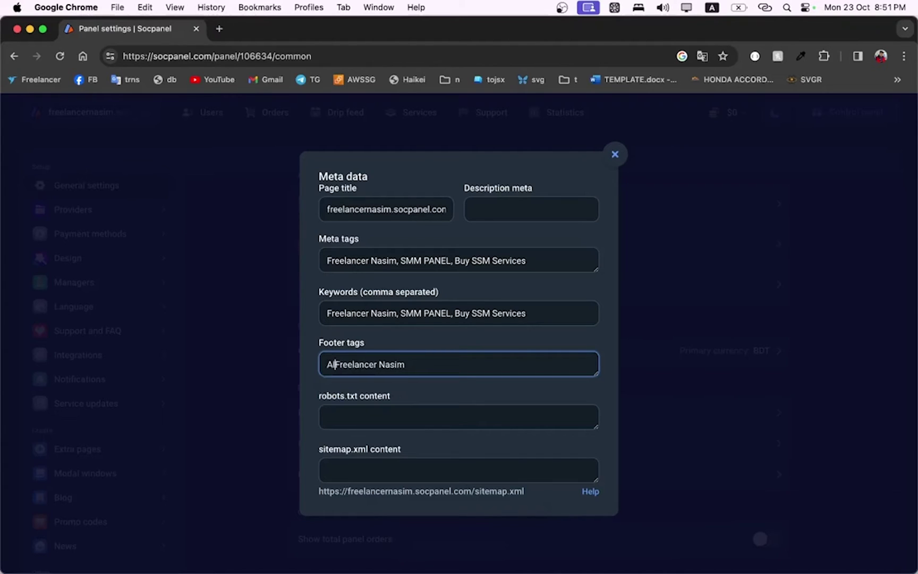
{"action": "type", "text": "ights are "}
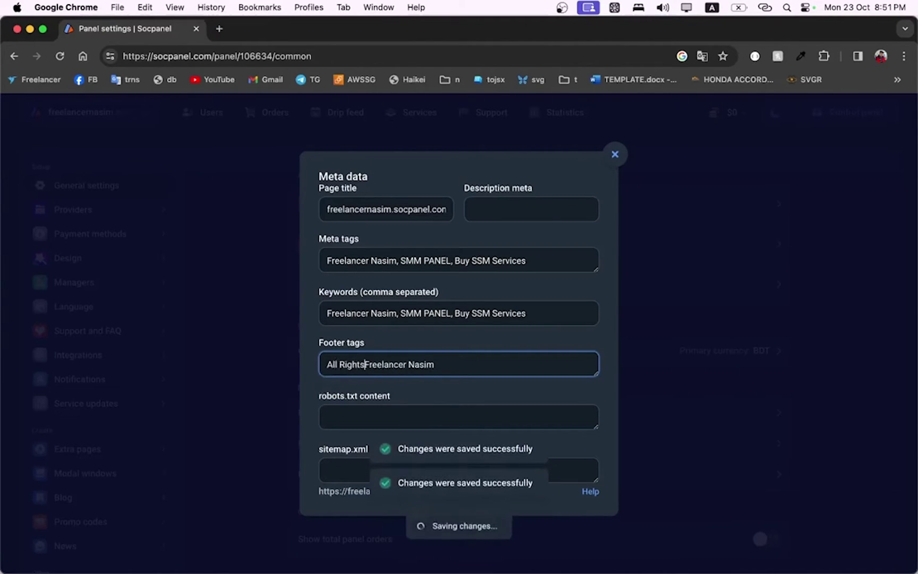
{"action": "type", "text": "reserved by"}
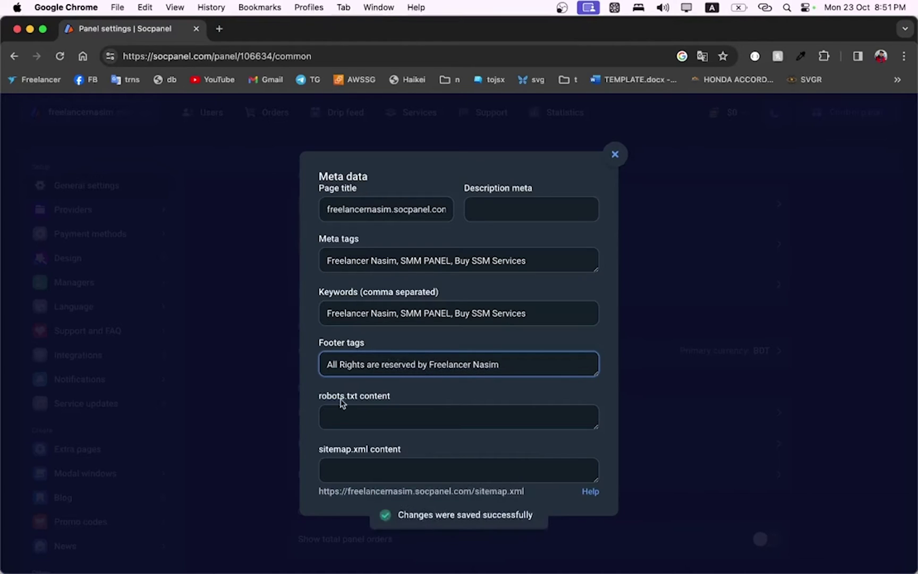
{"action": "left_click", "coordinate": [369, 415]}
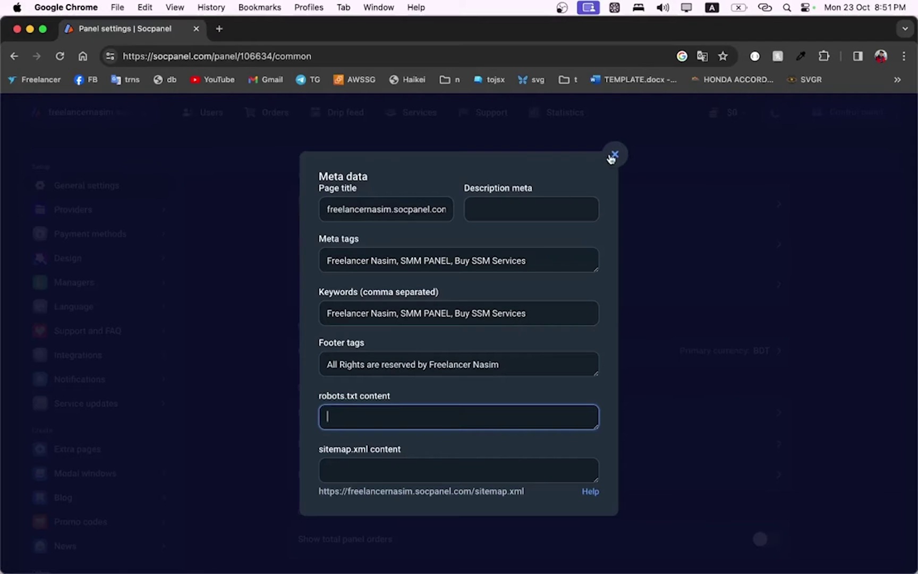
Close the Meta data dialog, reopening it once to double-check the values
{"action": "left_click", "coordinate": [615, 155]}
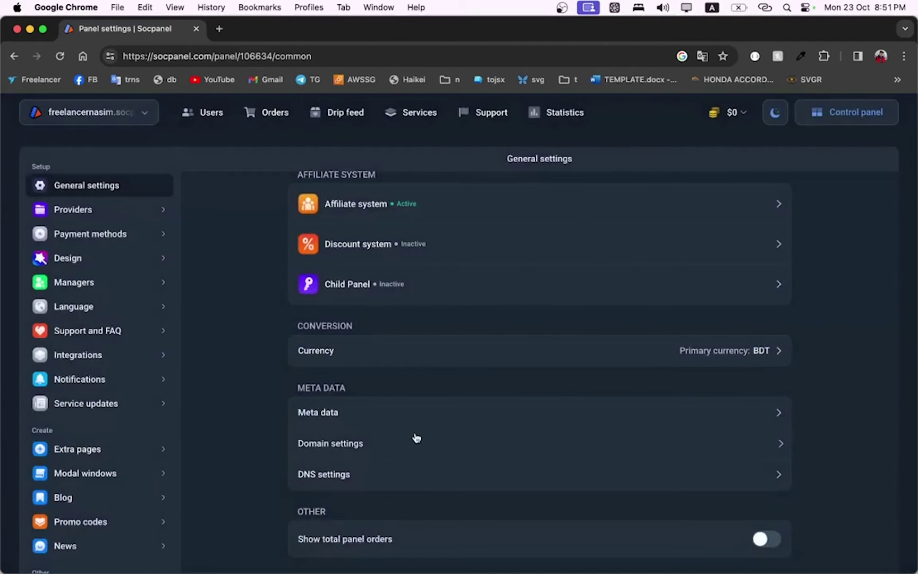
{"action": "left_click", "coordinate": [422, 414]}
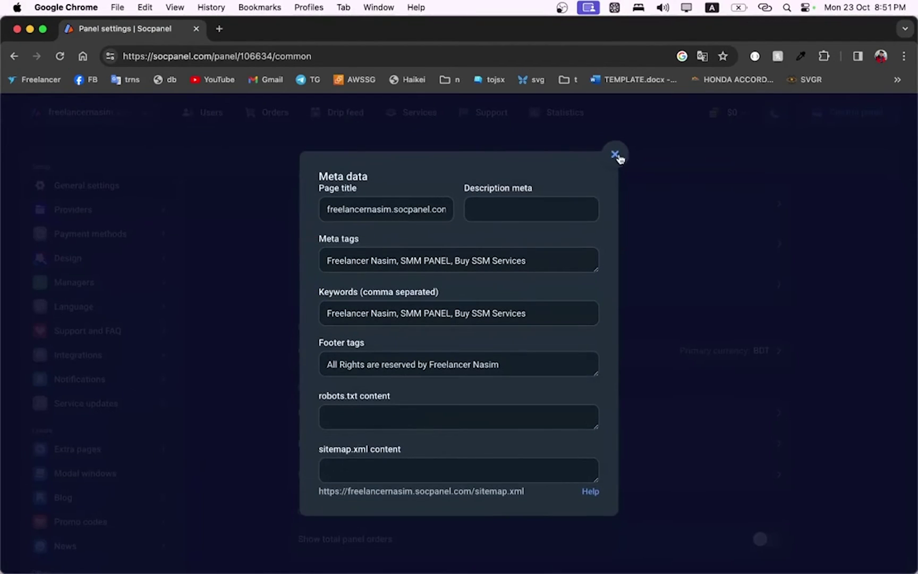
{"action": "left_click", "coordinate": [615, 154]}
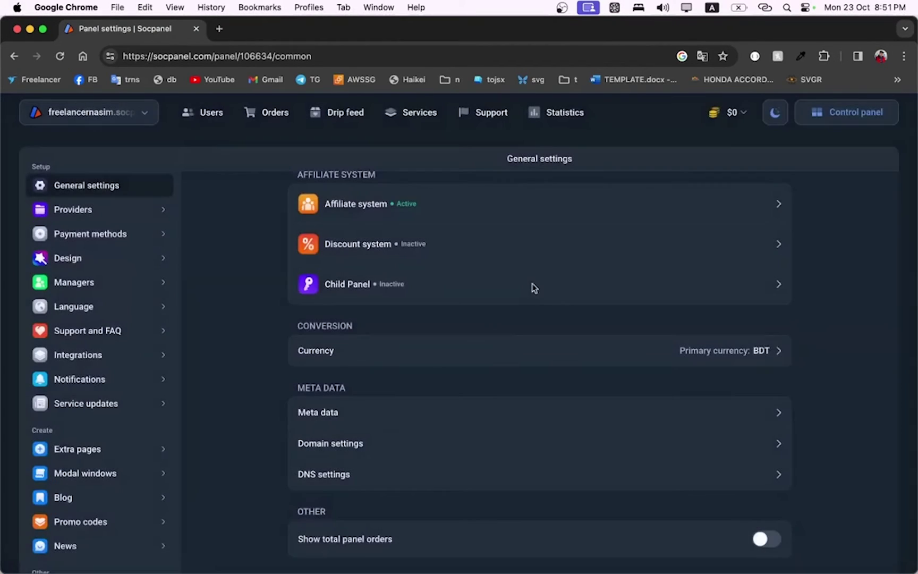
Preview the own-domain and DNS settings dialogs and close them without changes
{"action": "left_click", "coordinate": [462, 448]}
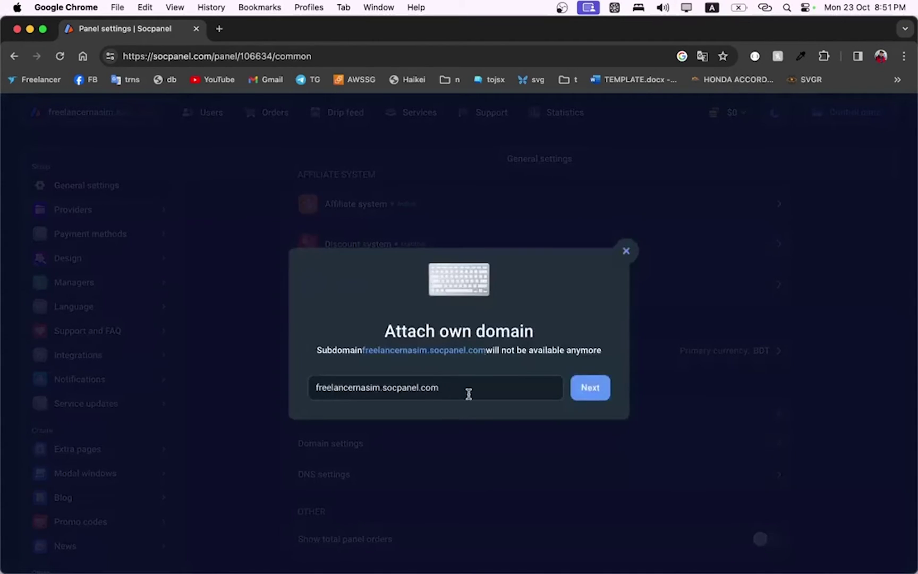
{"action": "left_click", "coordinate": [627, 251]}
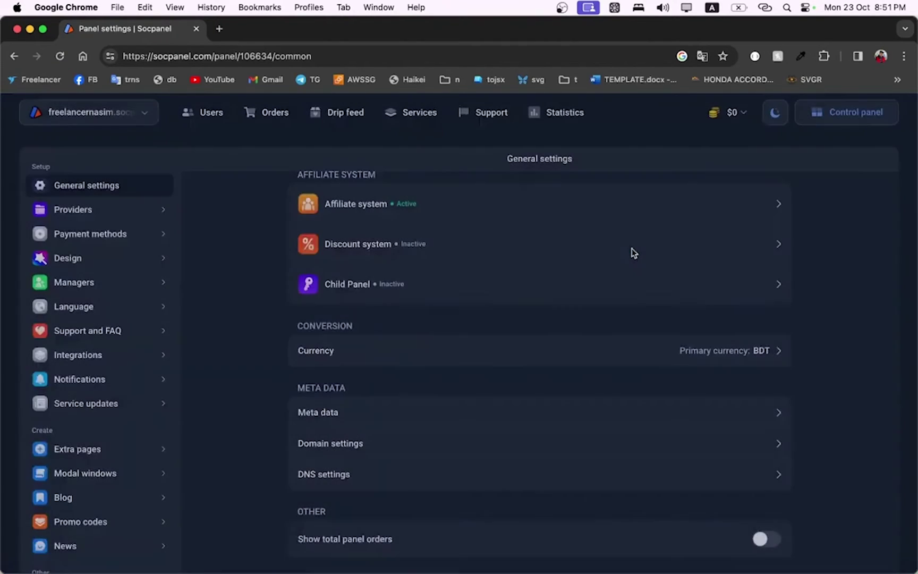
{"action": "left_click", "coordinate": [406, 479]}
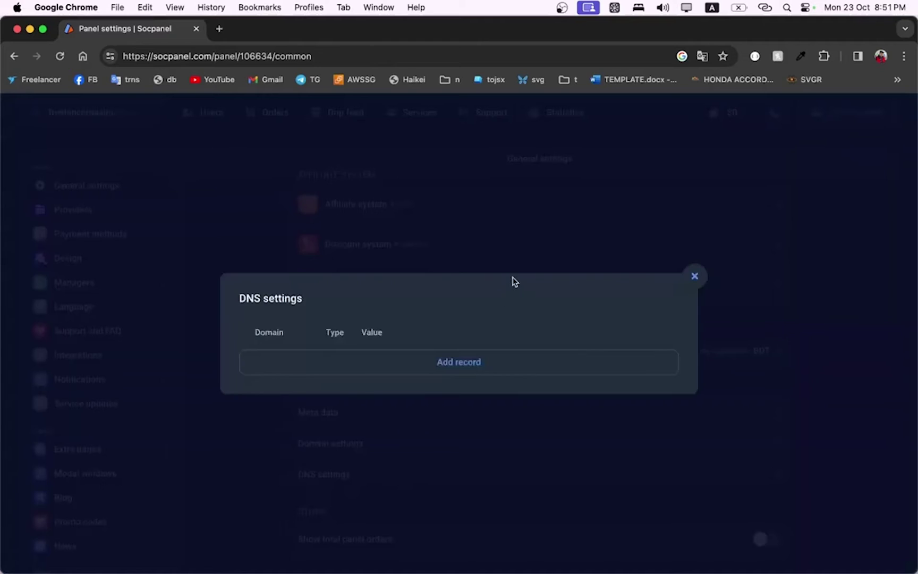
{"action": "left_click", "coordinate": [695, 275]}
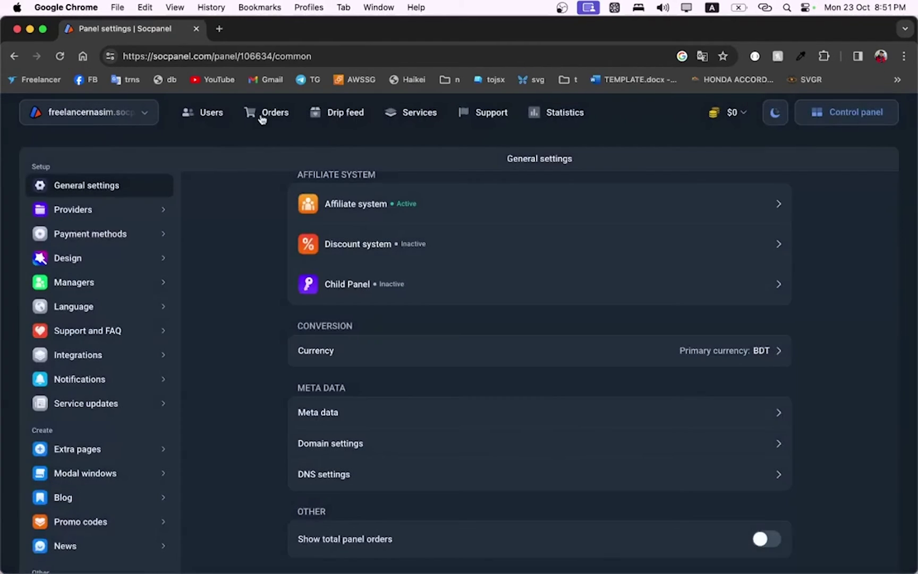
{"action": "left_click", "coordinate": [218, 29]}
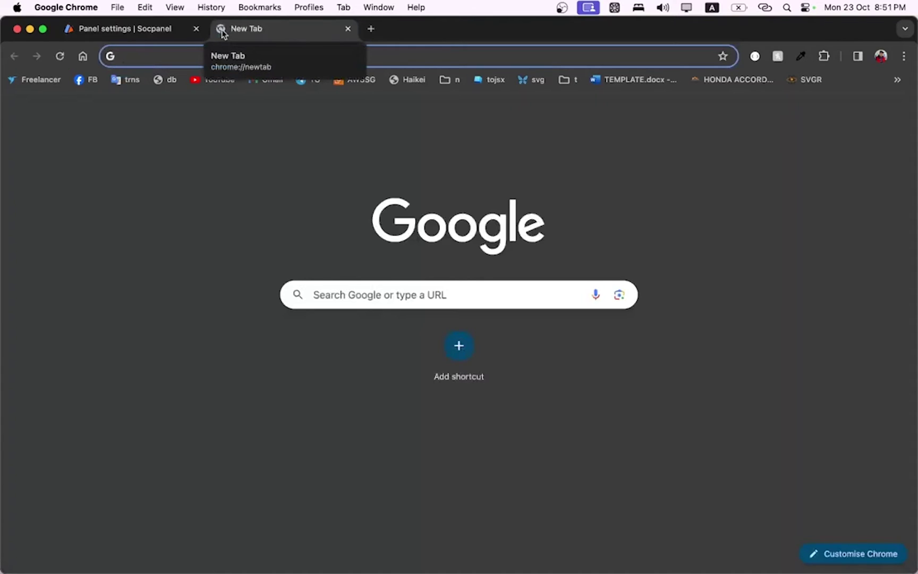
Load the panel's public .socpanel.com subdomain home page in the new tab
{"action": "type", "text": "freelancernasim.com"}
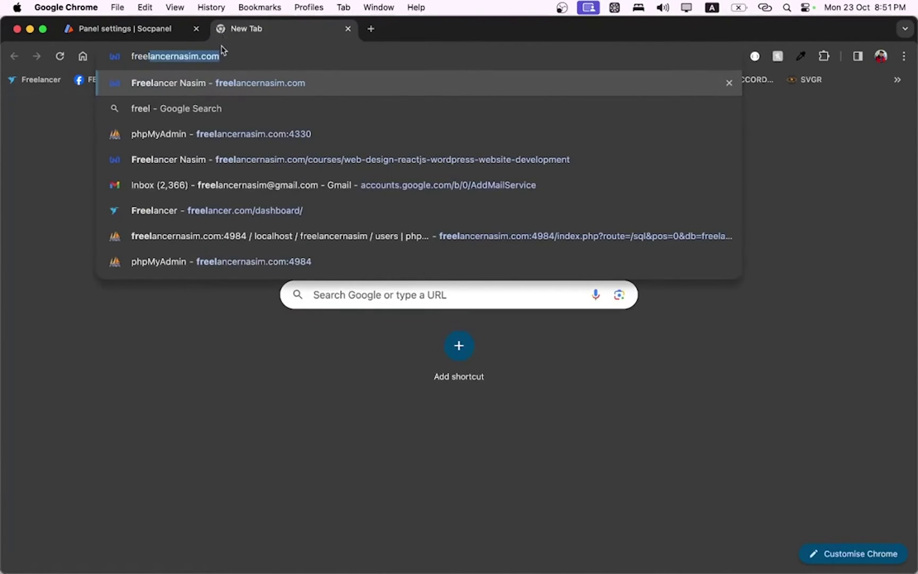
{"action": "key", "text": "Right"}
{"action": "key", "text": "shift+Left"}
{"action": "key", "text": "shift+Left"}
{"action": "key", "text": "shift+Left"}
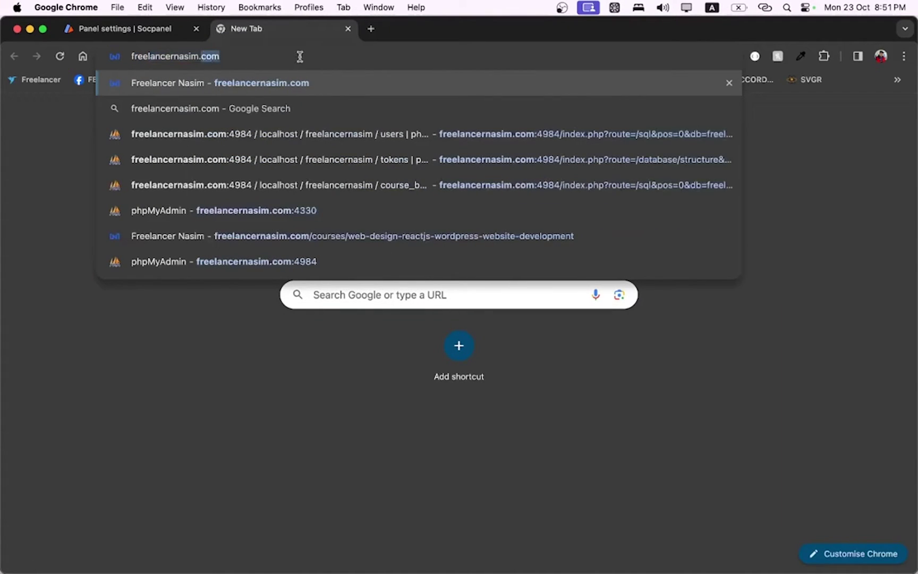
{"action": "key", "text": "BackSpace"}
{"action": "key", "text": "BackSpace"}
{"action": "type", "text": "ssm.com"}
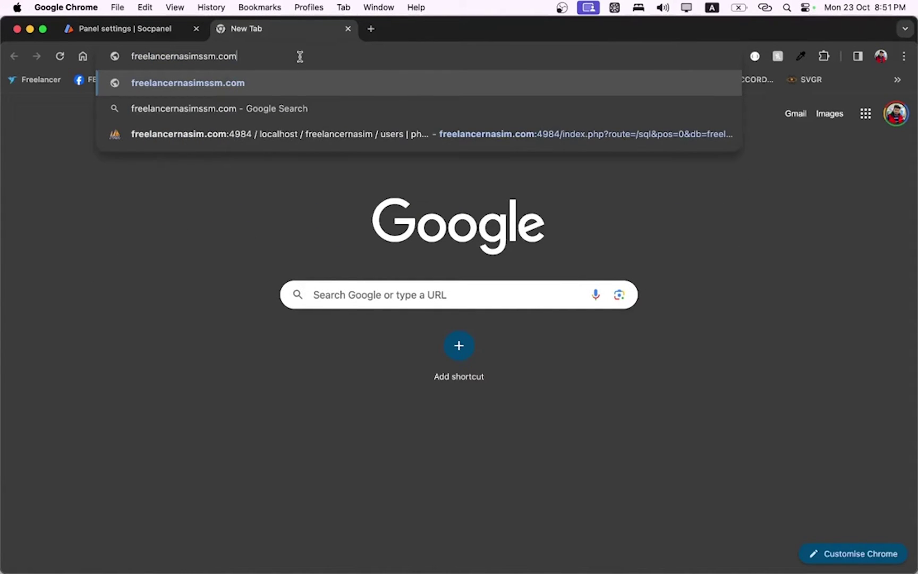
{"action": "key", "text": "BackSpace"}
{"action": "key", "text": "BackSpace"}
{"action": "key", "text": "BackSpace"}
{"action": "key", "text": "BackSpace"}
{"action": "key", "text": "BackSpace"}
{"action": "key", "text": "BackSpace"}
{"action": "key", "text": "BackSpace"}
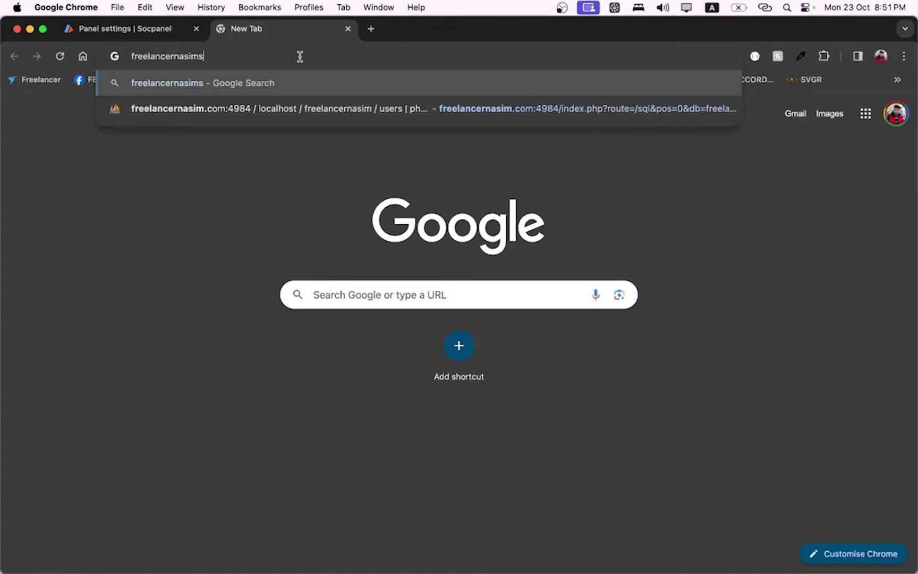
{"action": "type", "text": ".soc"}
{"action": "key", "text": "Return"}
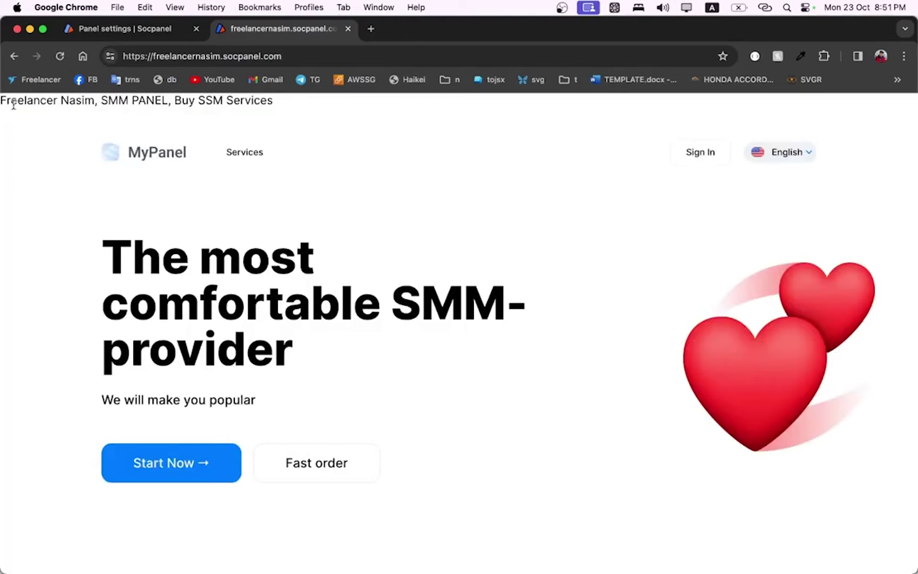
Check the new meta text and rights-reserved footer on the public site, then return to settings
{"action": "left_click_drag", "start_coordinate": [12, 99], "coordinate": [231, 97]}
{"action": "scroll", "coordinate": [238, 228], "scroll_direction": "down", "scroll_amount": 15}
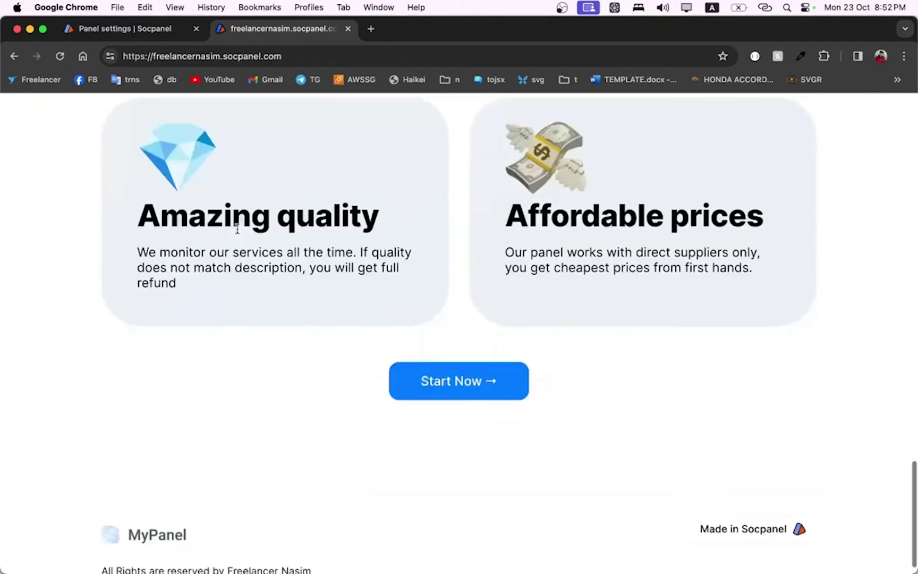
{"action": "left_click_drag", "start_coordinate": [294, 548], "coordinate": [312, 548]}
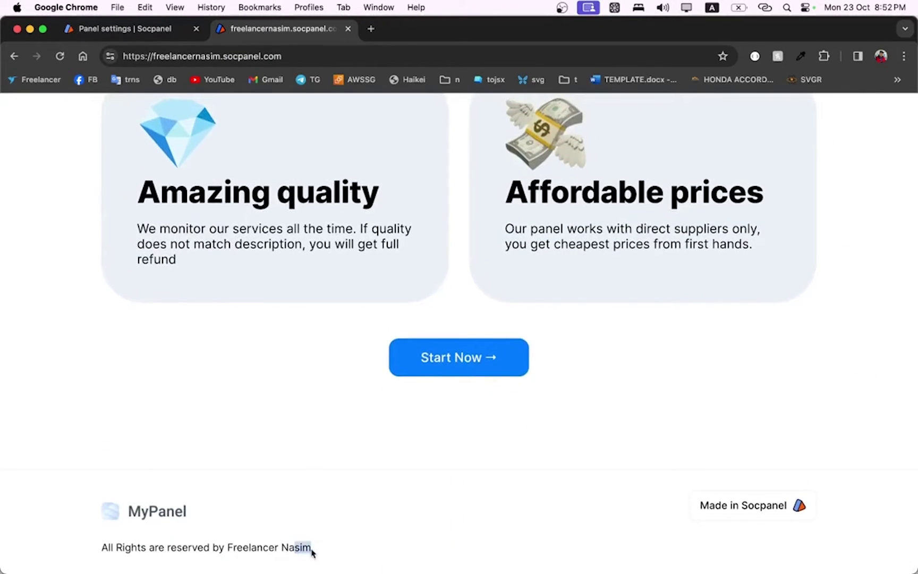
{"action": "scroll", "coordinate": [280, 379], "scroll_direction": "up", "scroll_amount": 15}
{"action": "left_click_drag", "start_coordinate": [4, 100], "coordinate": [266, 101]}
{"action": "left_click", "coordinate": [266, 101]}
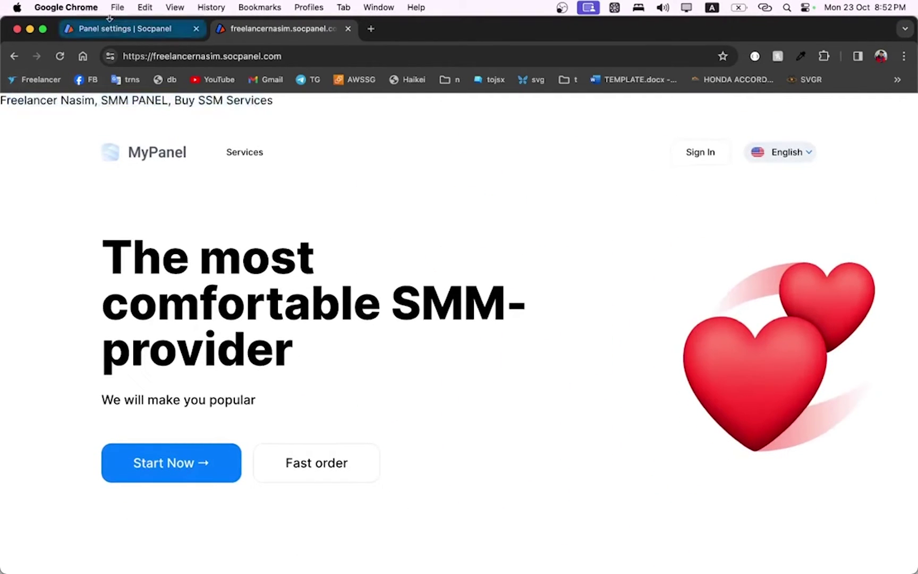
{"action": "left_click", "coordinate": [121, 33]}
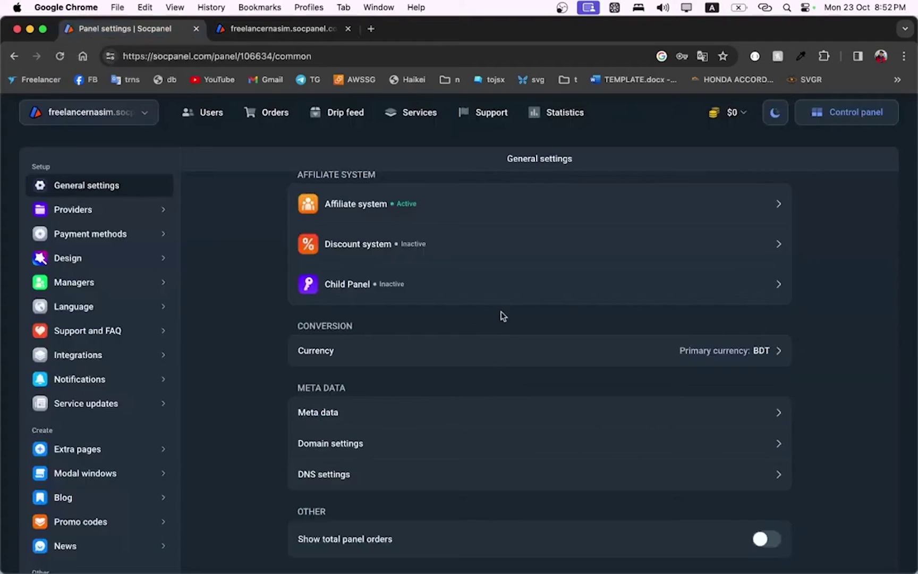
{"action": "scroll", "coordinate": [481, 393], "scroll_direction": "down", "scroll_amount": 7}
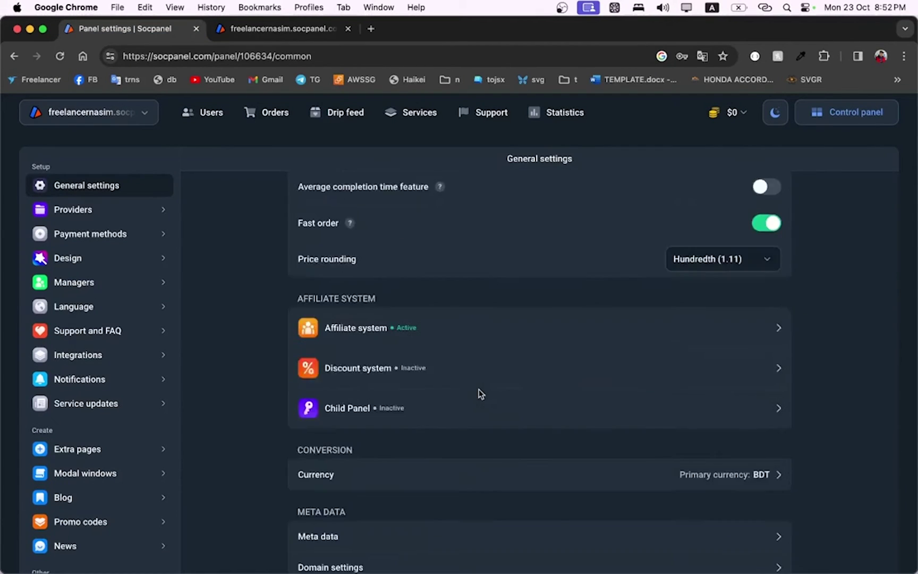
Open the meta data settings and erase everything in the Meta tags field
{"action": "left_click", "coordinate": [455, 418]}
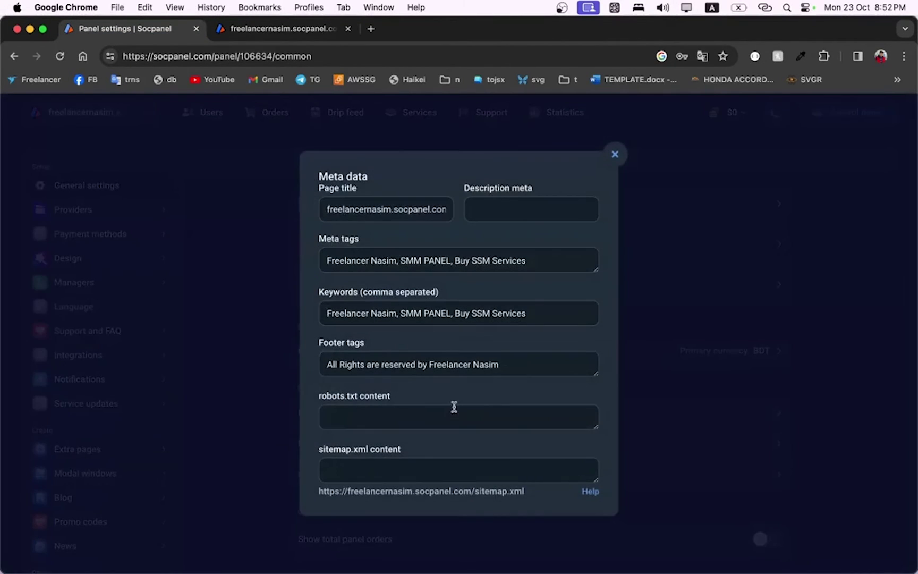
{"action": "triple_click", "coordinate": [546, 259]}
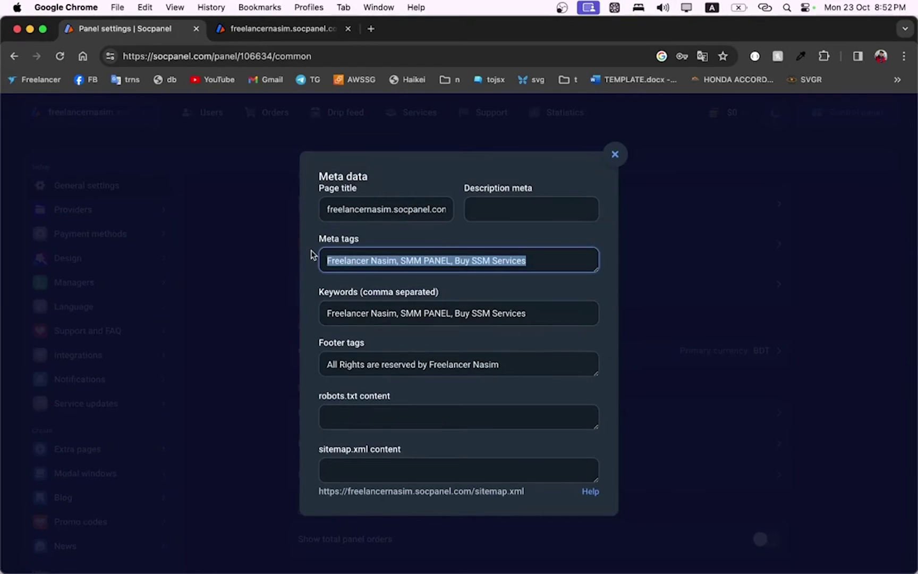
{"action": "key", "text": "BackSpace"}
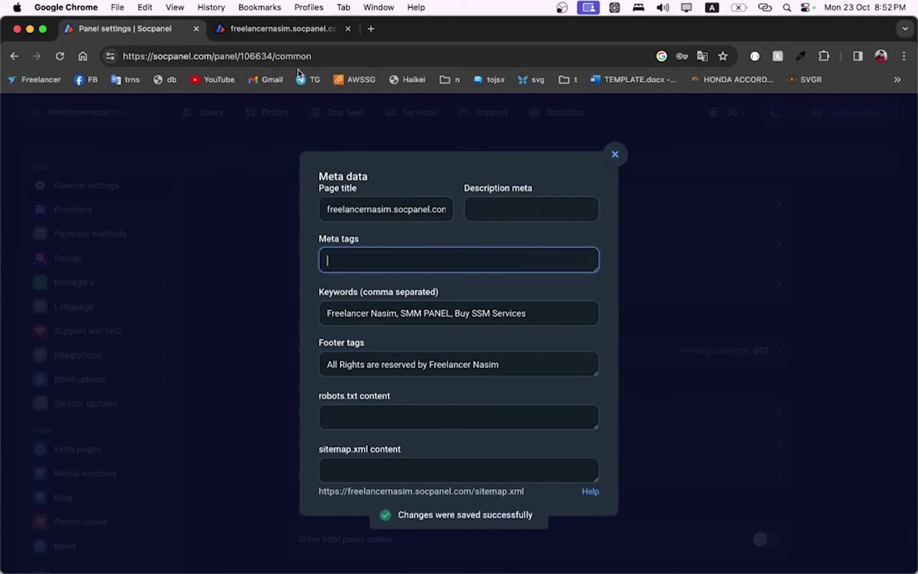
Reload the public site to confirm the keyword line is gone, then close the Meta data dialog
{"action": "left_click", "coordinate": [287, 30]}
{"action": "left_click", "coordinate": [59, 55]}
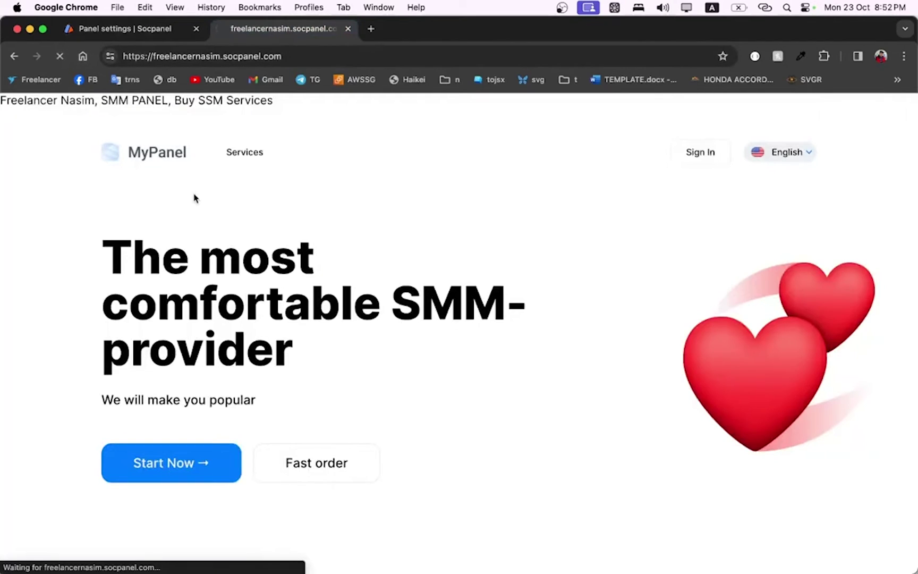
{"action": "scroll", "coordinate": [195, 197], "scroll_direction": "down", "scroll_amount": 10}
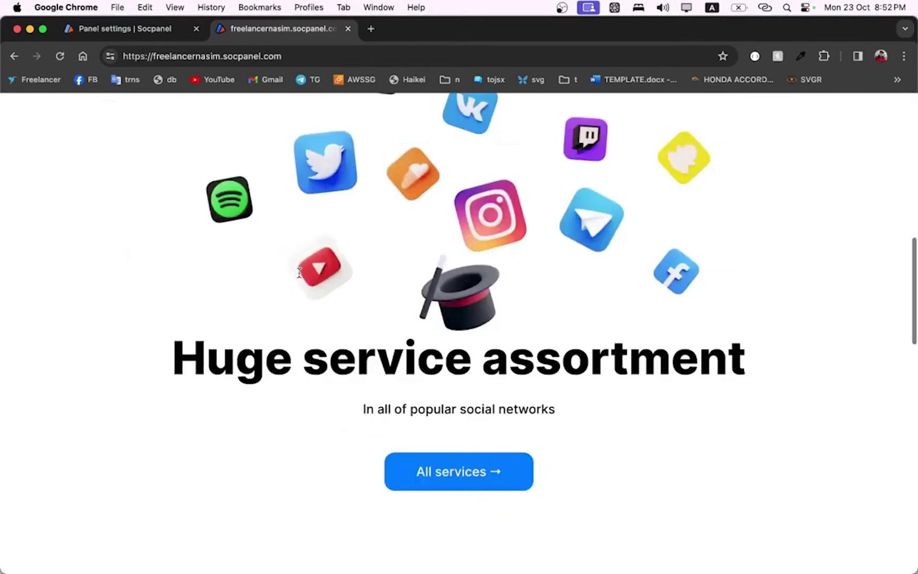
{"action": "left_click_drag", "start_coordinate": [318, 547], "coordinate": [261, 543]}
{"action": "left_click", "coordinate": [405, 493]}
{"action": "key", "text": "ctrl+shift+Tab"}
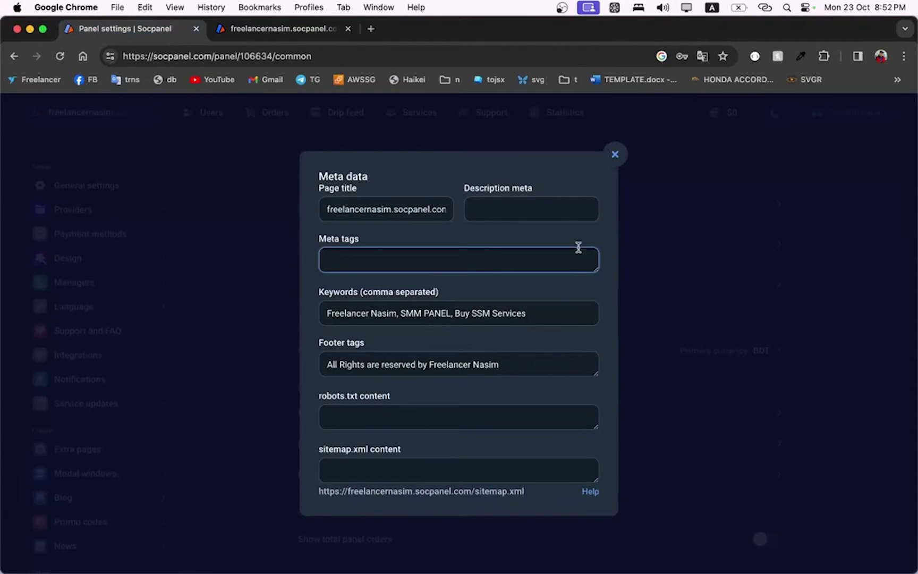
{"action": "left_click", "coordinate": [615, 155]}
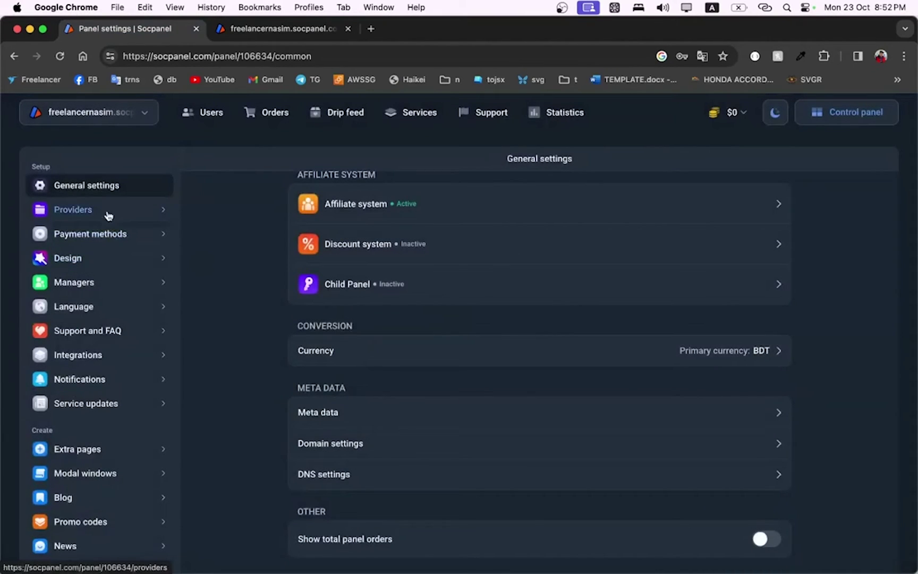
Open the Services page on the freelancernasim.socpanel.com public site
{"action": "left_click", "coordinate": [252, 27]}
{"action": "scroll", "coordinate": [416, 301], "scroll_direction": "up", "scroll_amount": 15}
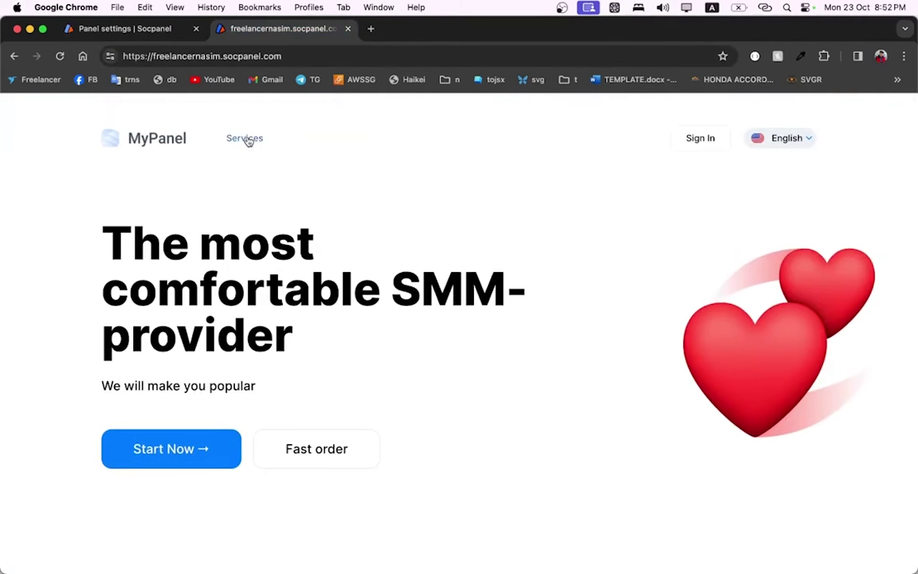
{"action": "left_click", "coordinate": [247, 139]}
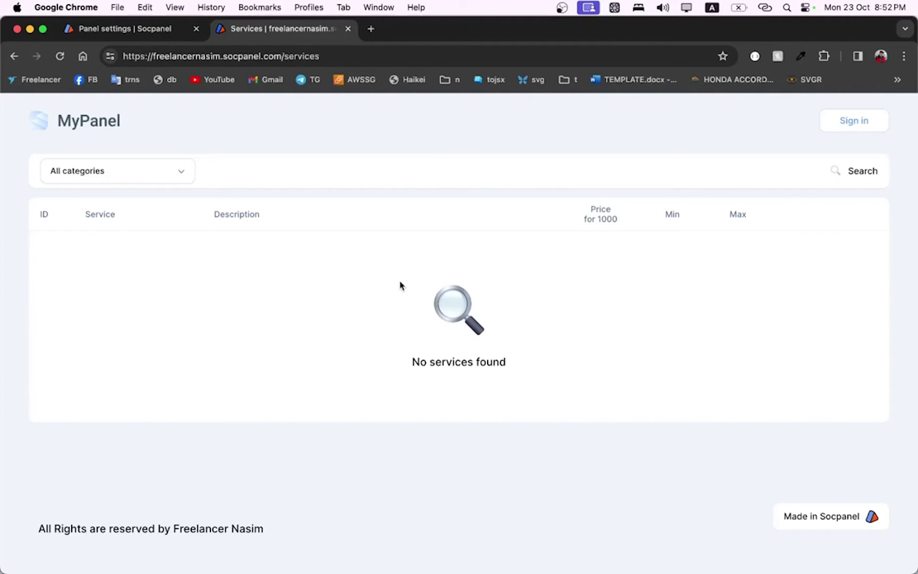
Return to the panel settings and open the Providers page from the sidebar
{"action": "left_click", "coordinate": [156, 28]}
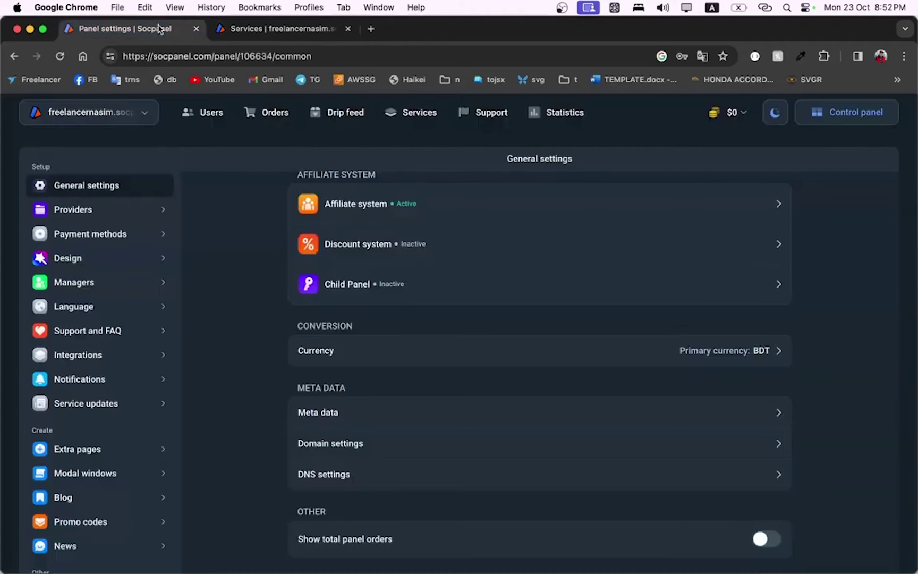
{"action": "mouse_move", "coordinate": [691, 131]}
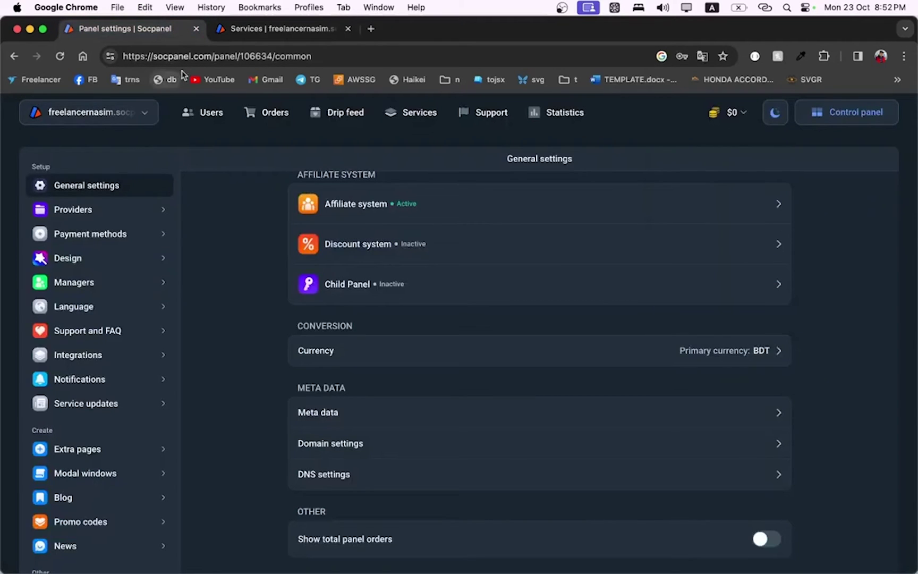
{"action": "left_click_drag", "start_coordinate": [156, 58], "coordinate": [204, 61]}
{"action": "left_click", "coordinate": [238, 229]}
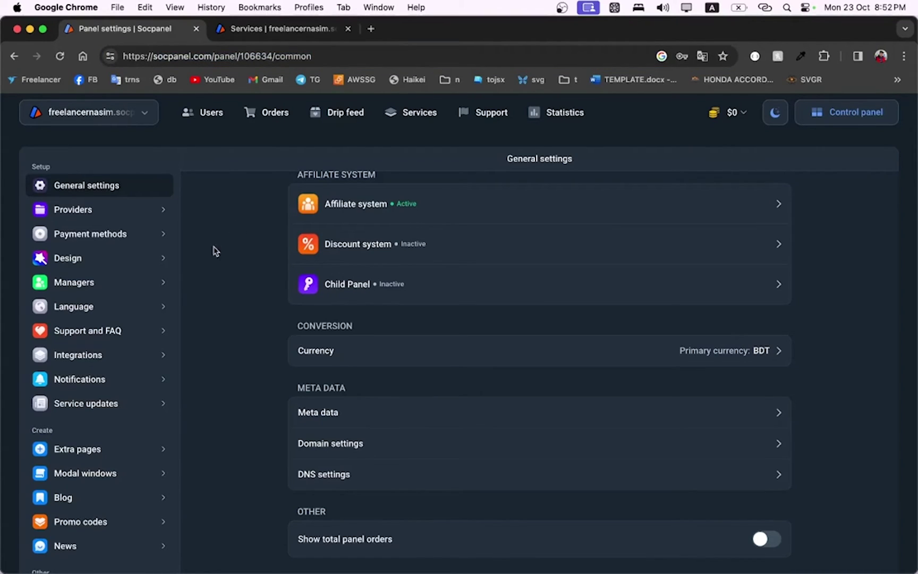
{"action": "left_click", "coordinate": [89, 211]}
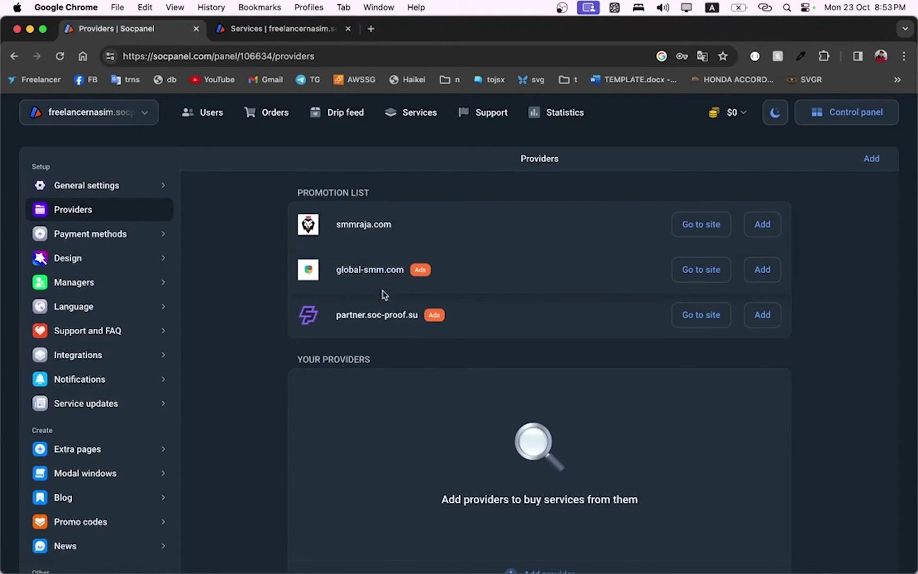
Open the admin Services list and collapse the direct suppliers promotion
{"action": "left_click", "coordinate": [424, 117]}
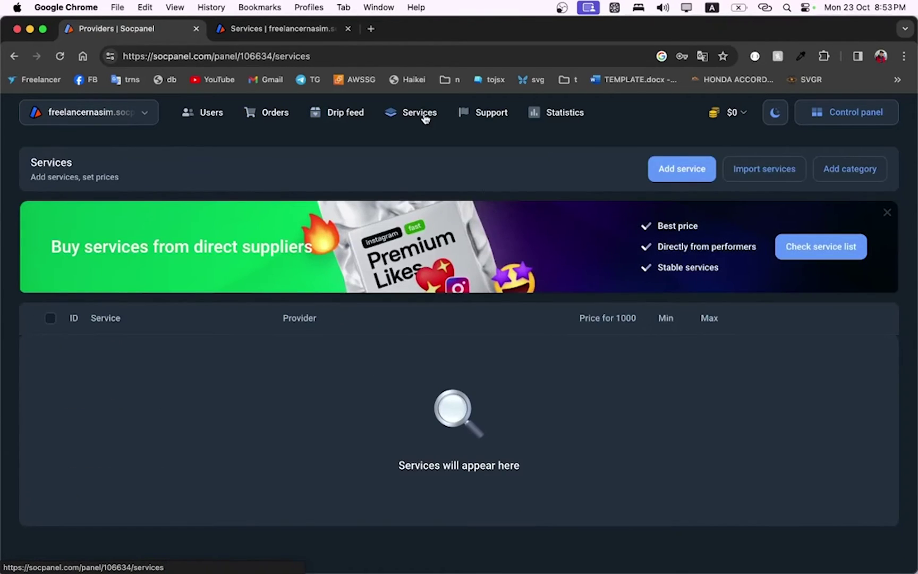
{"action": "left_click", "coordinate": [886, 213]}
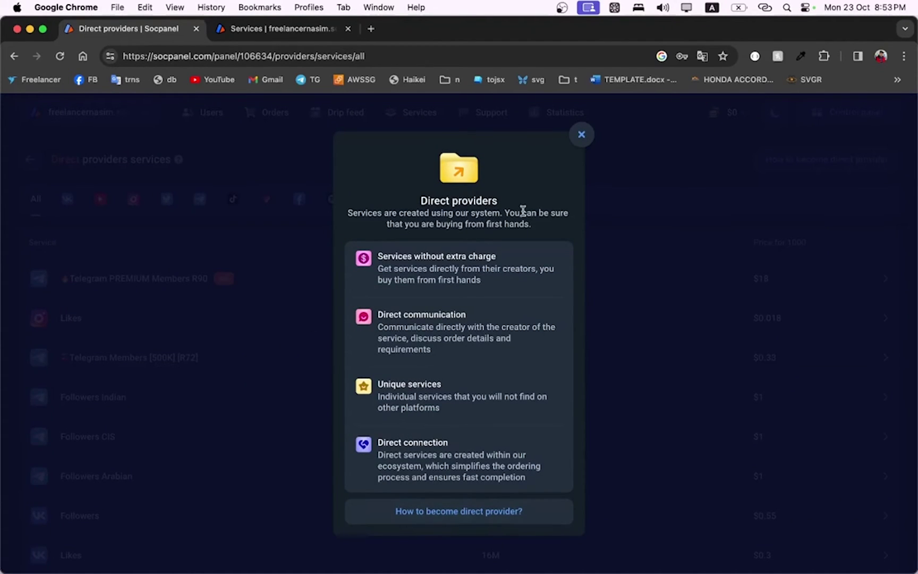
Add Telegram Members [500K] [R72] from direct providers, connecting its provider and setting up the service
{"action": "left_click", "coordinate": [582, 134]}
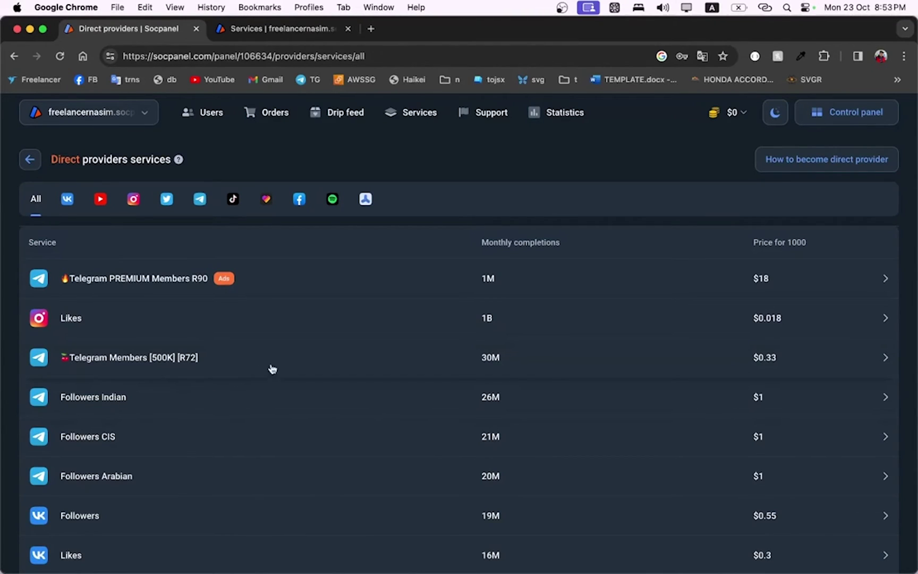
{"action": "left_click", "coordinate": [329, 362]}
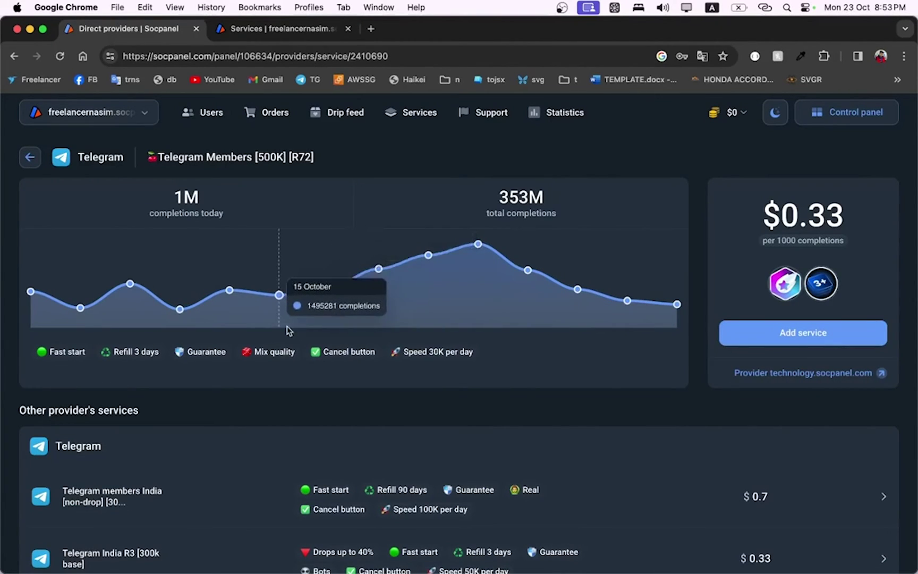
{"action": "scroll", "coordinate": [187, 405], "scroll_direction": "down", "scroll_amount": 1}
{"action": "scroll", "coordinate": [186, 405], "scroll_direction": "up", "scroll_amount": 1}
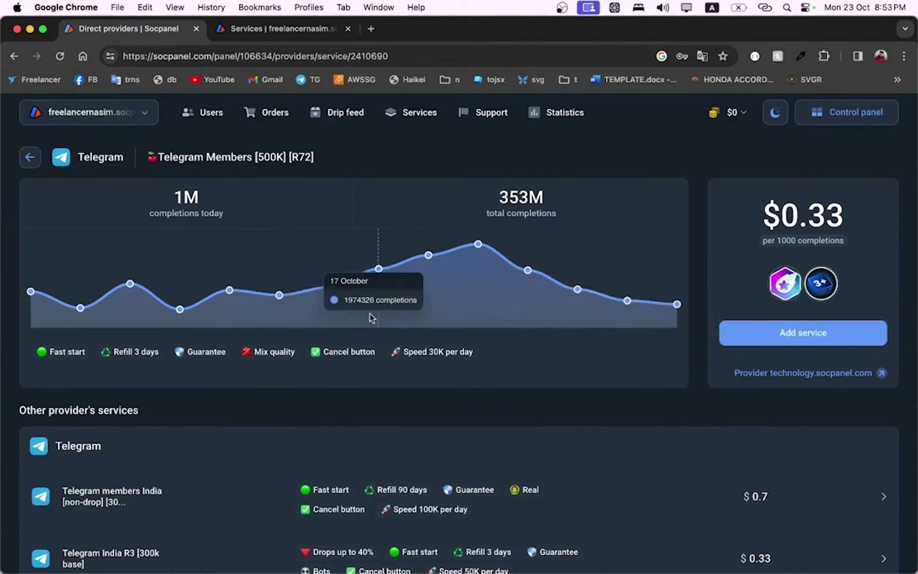
{"action": "left_click", "coordinate": [799, 336]}
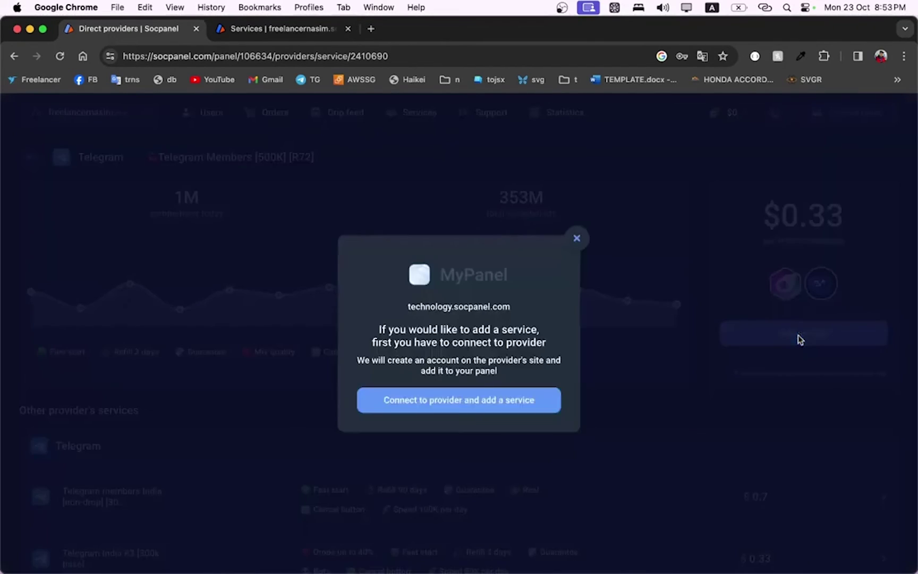
{"action": "left_click", "coordinate": [460, 404]}
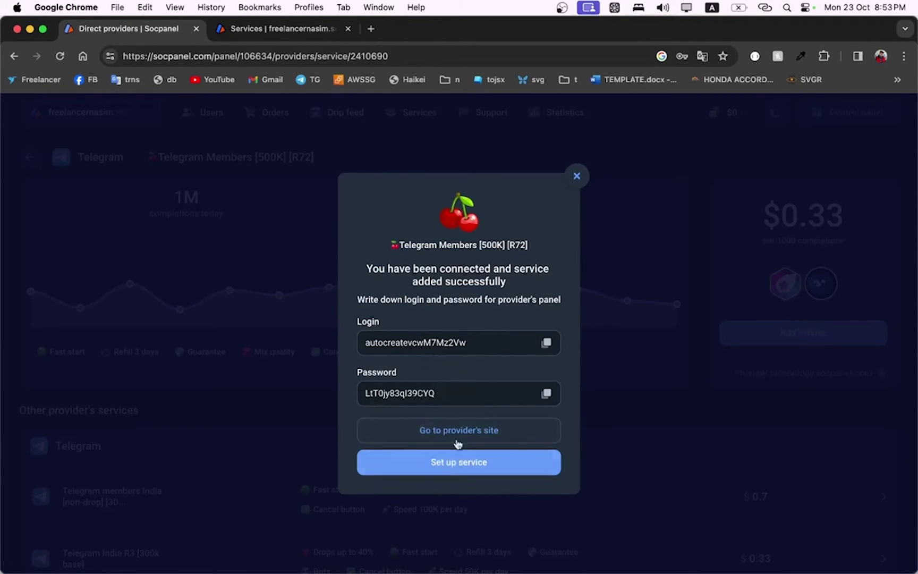
{"action": "left_click", "coordinate": [460, 467]}
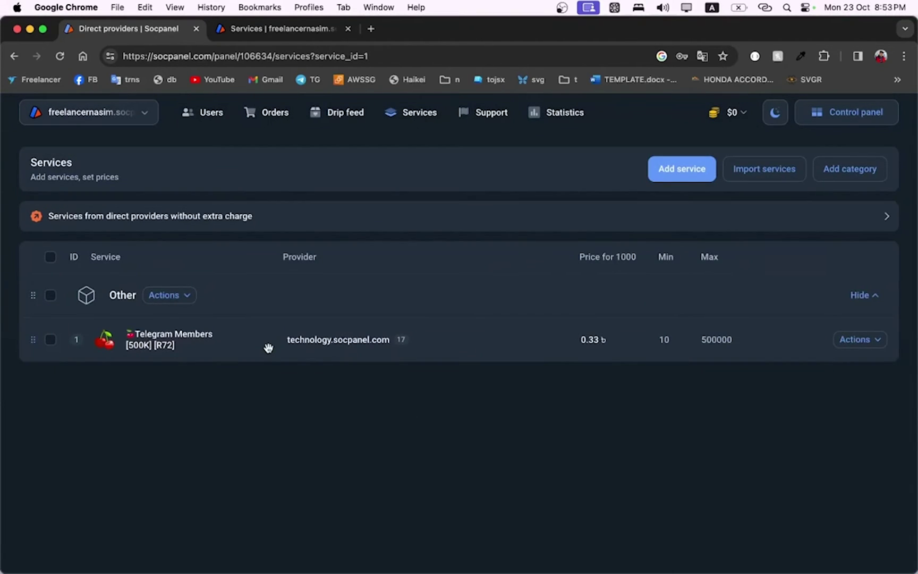
Copy socpanel.com from the address bar, then start Import services from technology.socpanel.com
{"action": "left_click", "coordinate": [872, 343]}
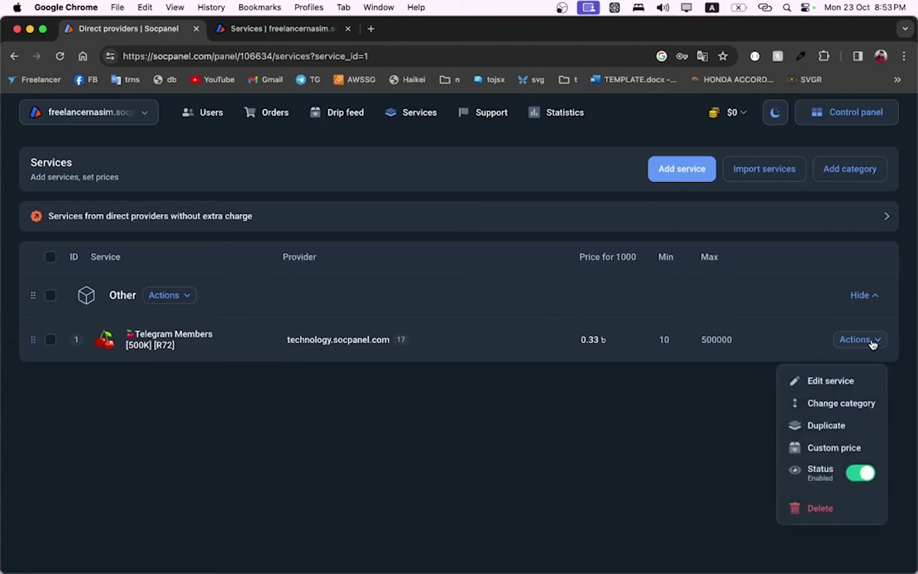
{"action": "left_click", "coordinate": [696, 261]}
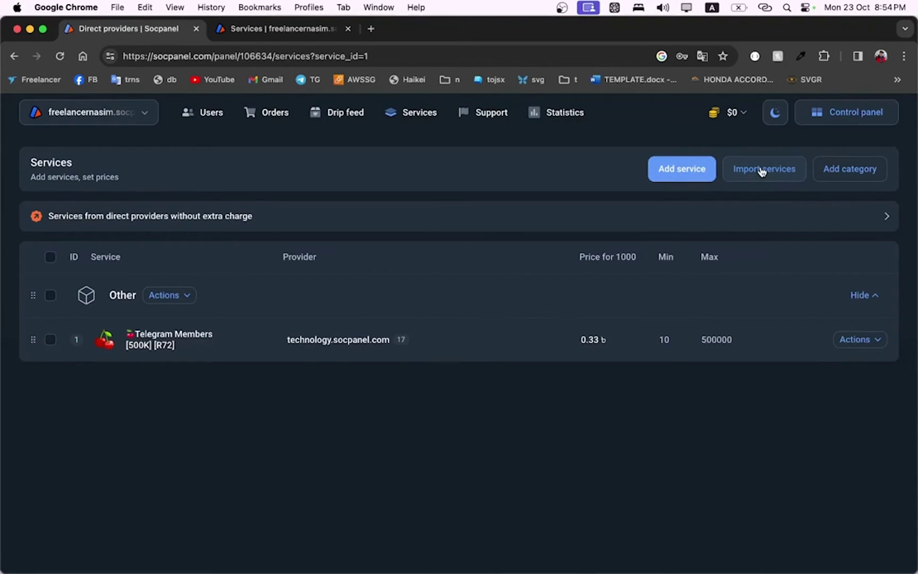
{"action": "left_click", "coordinate": [151, 54]}
{"action": "left_click_drag", "start_coordinate": [152, 53], "coordinate": [210, 53]}
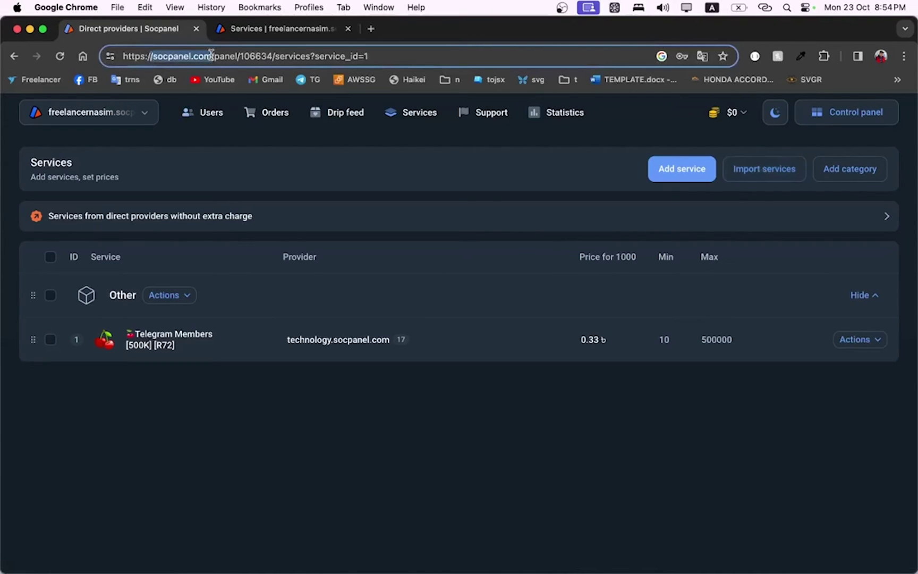
{"action": "right_click", "coordinate": [196, 59]}
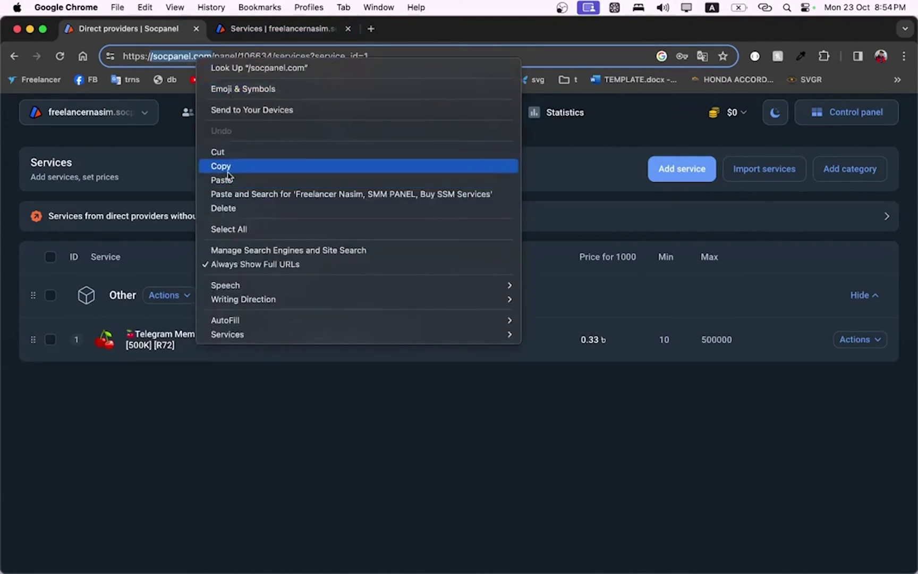
{"action": "left_click", "coordinate": [228, 170]}
{"action": "left_click", "coordinate": [775, 177]}
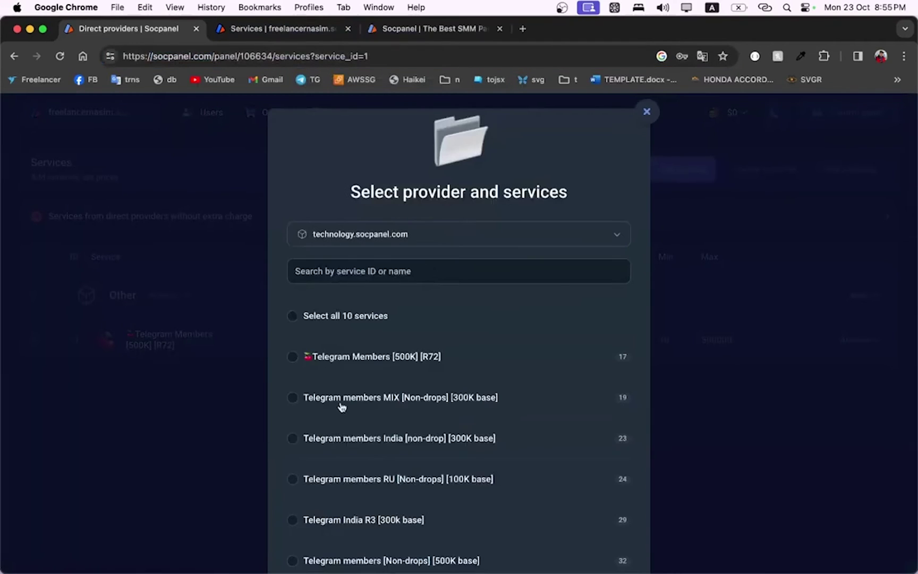
Select all 10 technology.socpanel.com services for import and continue
{"action": "scroll", "coordinate": [377, 363], "scroll_direction": "down", "scroll_amount": 1}
{"action": "scroll", "coordinate": [378, 363], "scroll_direction": "up", "scroll_amount": 1}
{"action": "scroll", "coordinate": [440, 363], "scroll_direction": "down", "scroll_amount": 1}
{"action": "scroll", "coordinate": [440, 363], "scroll_direction": "up", "scroll_amount": 1}
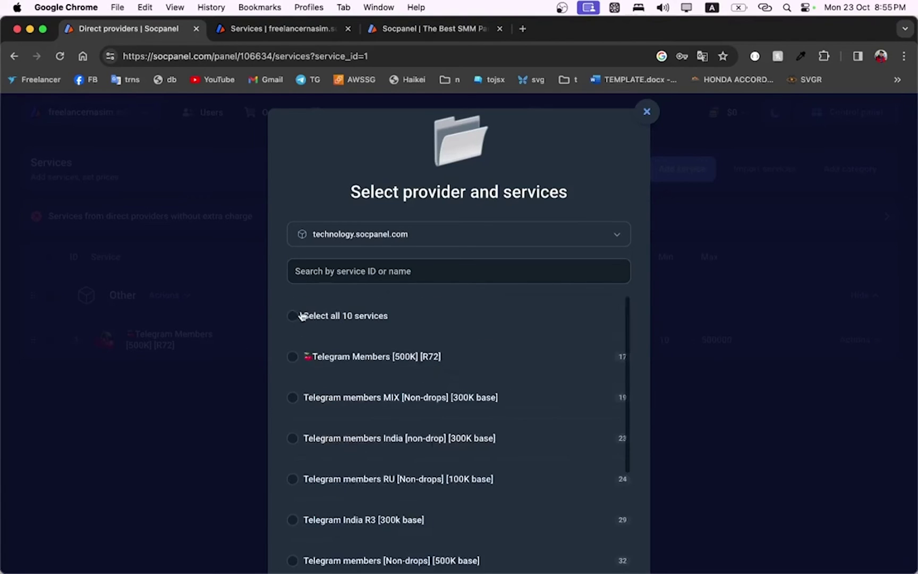
{"action": "left_click", "coordinate": [310, 315]}
{"action": "left_click", "coordinate": [434, 560]}
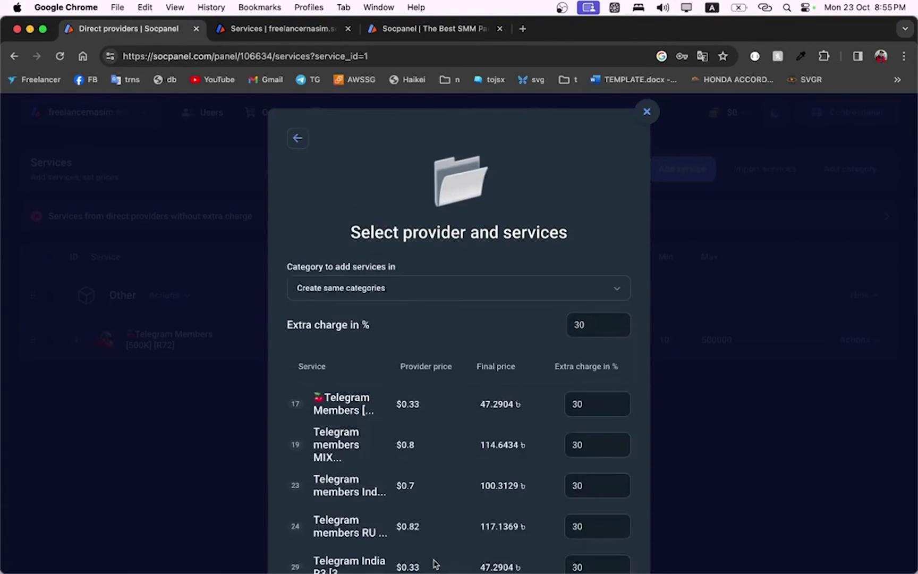
{"action": "scroll", "coordinate": [437, 432], "scroll_direction": "down", "scroll_amount": 3}
{"action": "scroll", "coordinate": [437, 433], "scroll_direction": "up", "scroll_amount": 3}
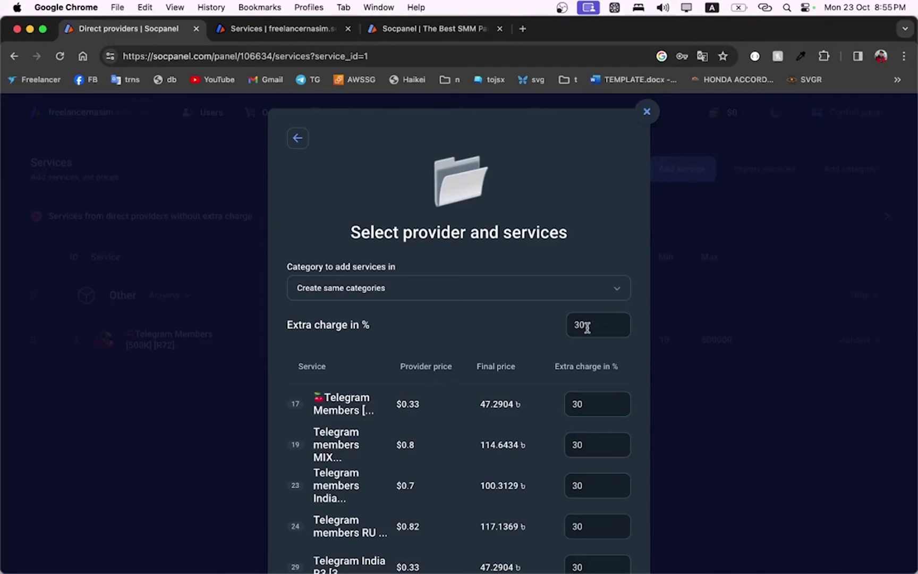
Set the extra charge to 30% and add the 10 services
{"action": "double_click", "coordinate": [583, 325]}
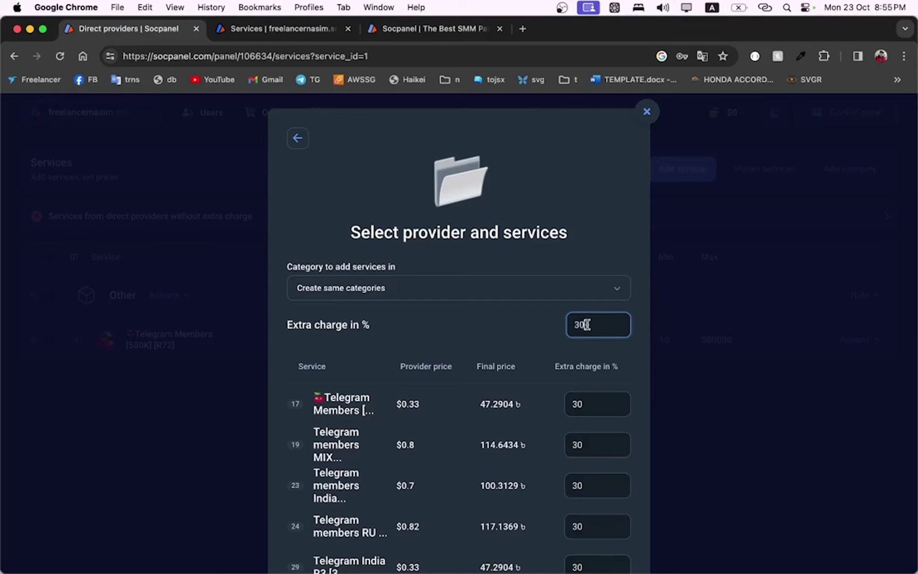
{"action": "key", "text": "BackSpace"}
{"action": "type", "text": "40"}
{"action": "key", "text": "BackSpace"}
{"action": "type", "text": "30"}
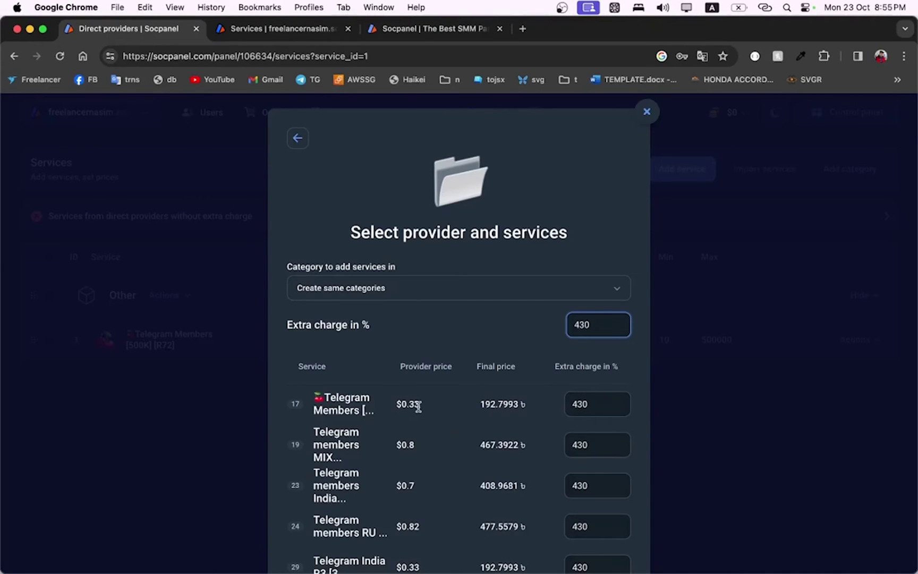
{"action": "key", "text": "BackSpace"}
{"action": "key", "text": "BackSpace"}
{"action": "key", "text": "BackSpace"}
{"action": "type", "text": "30"}
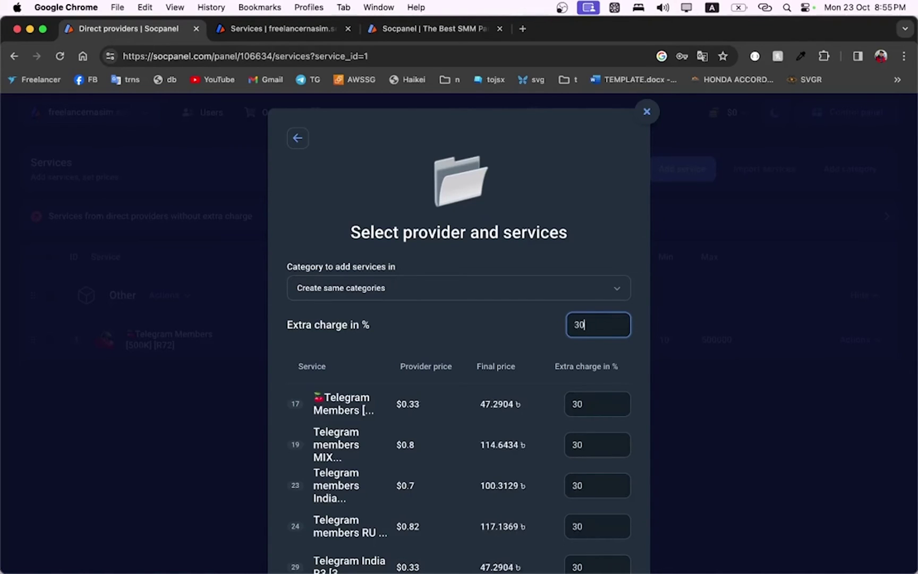
{"action": "scroll", "coordinate": [434, 339], "scroll_direction": "down", "scroll_amount": 4}
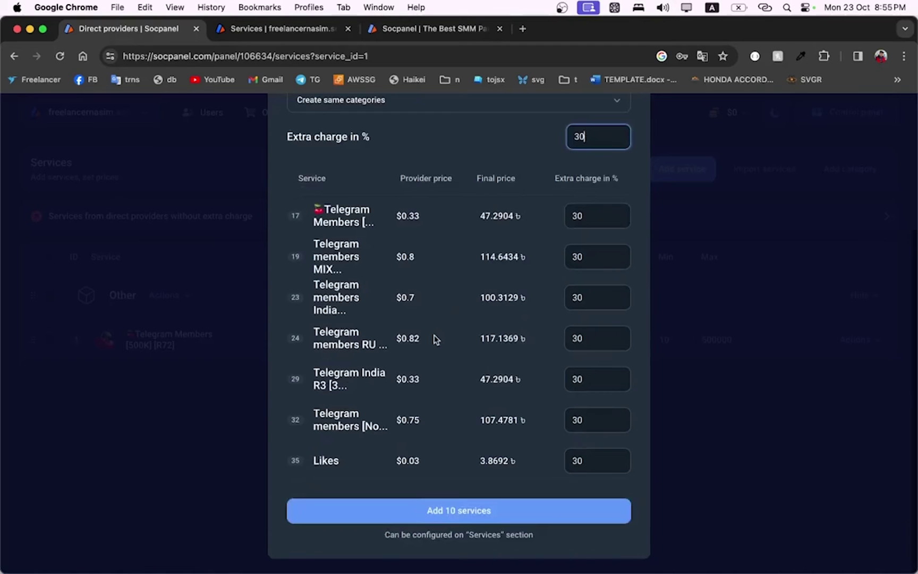
{"action": "left_click", "coordinate": [461, 510]}
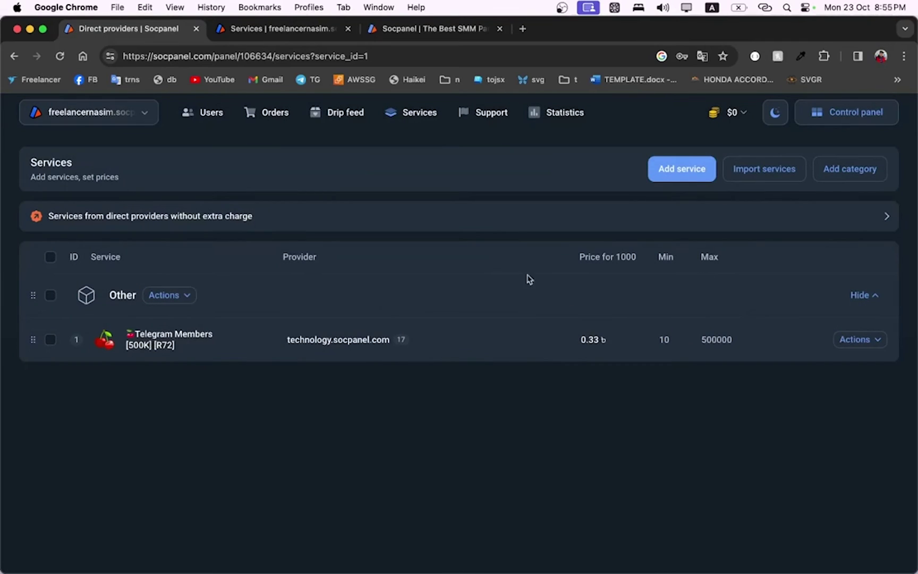
Reload the admin Services list to show the Telegram category, then switch to the public services tab
{"action": "left_click", "coordinate": [60, 55]}
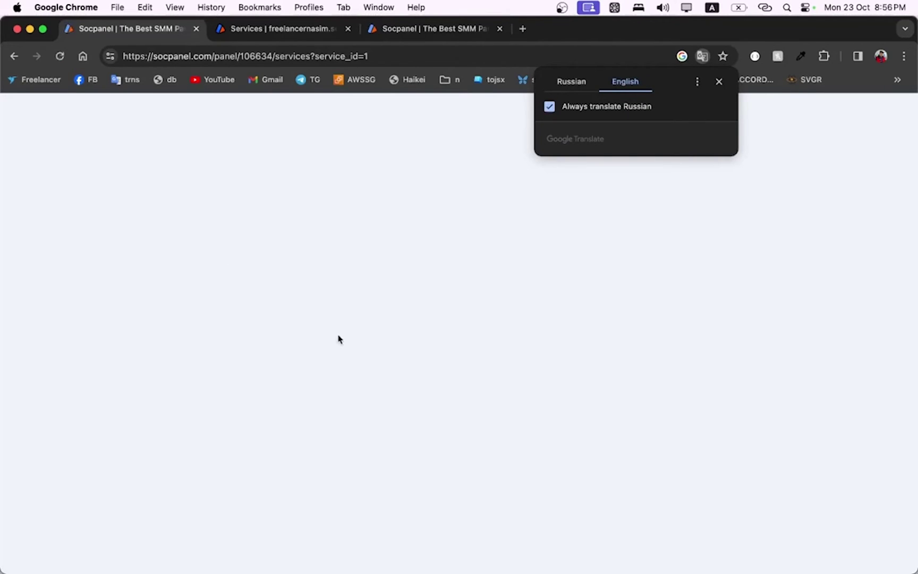
{"action": "scroll", "coordinate": [331, 375], "scroll_direction": "down", "scroll_amount": 10}
{"action": "scroll", "coordinate": [331, 380], "scroll_direction": "up", "scroll_amount": 10}
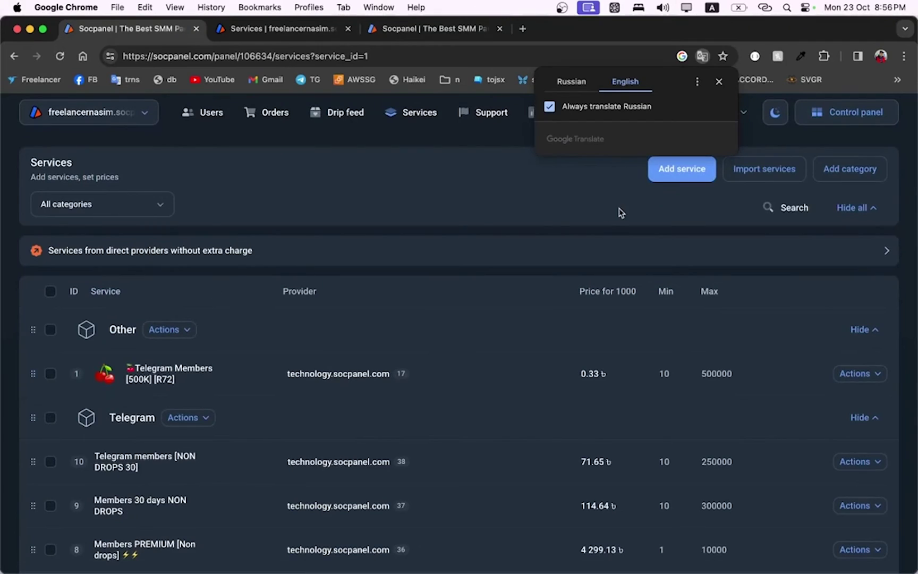
{"action": "left_click", "coordinate": [419, 31]}
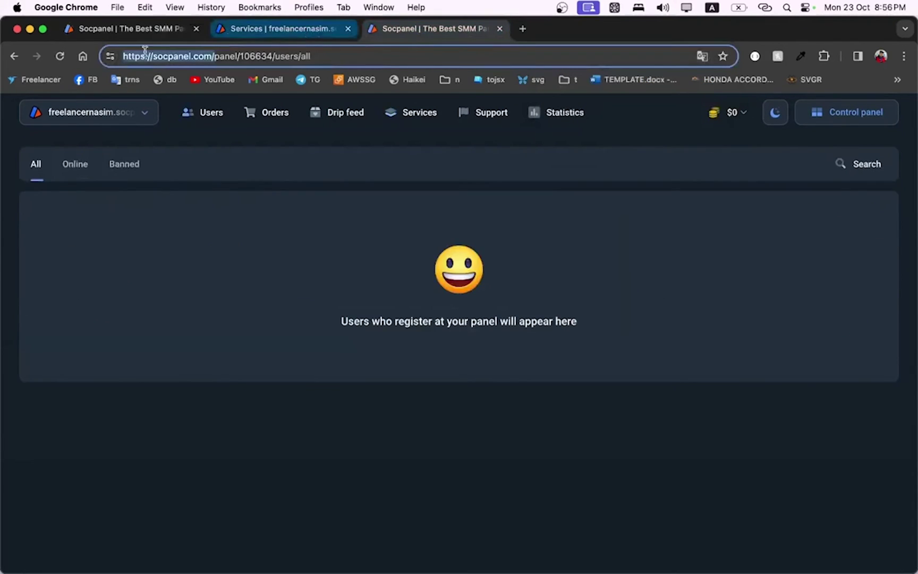
{"action": "key", "text": "ctrl+Tab"}
{"action": "key", "text": "ctrl+Tab"}
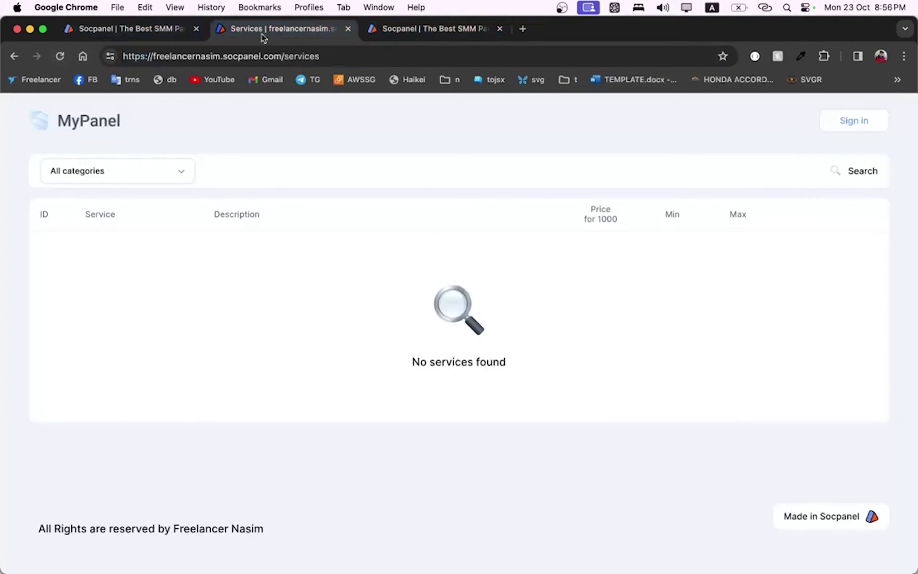
Reload the public Services page and inspect the Telegram members [NON DROPS 30] details before returning to admin
{"action": "left_click", "coordinate": [60, 57]}
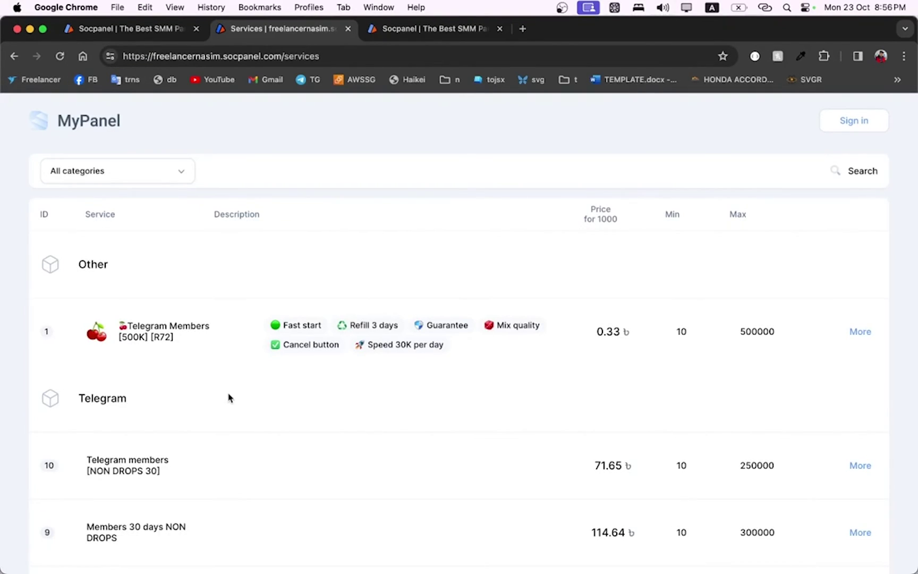
{"action": "scroll", "coordinate": [228, 398], "scroll_direction": "down", "scroll_amount": 2}
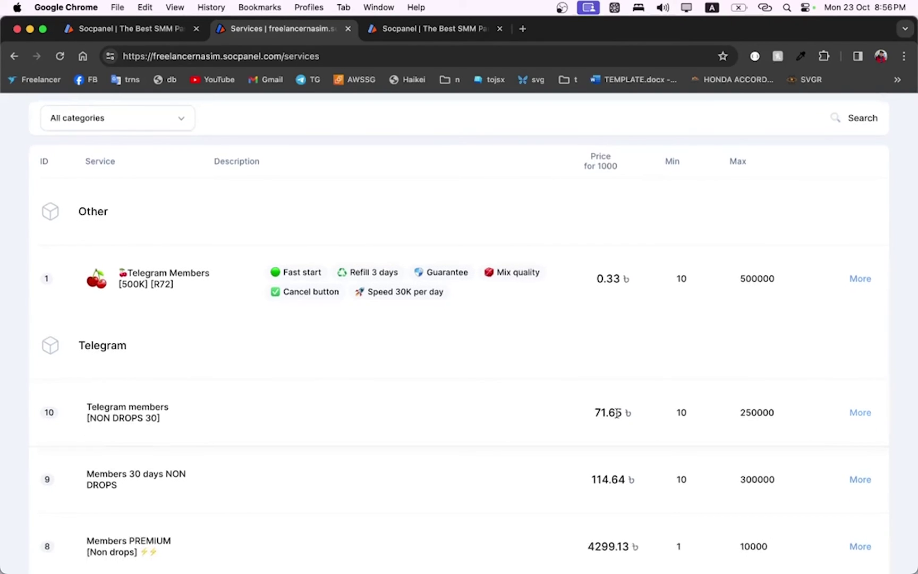
{"action": "left_click", "coordinate": [104, 406]}
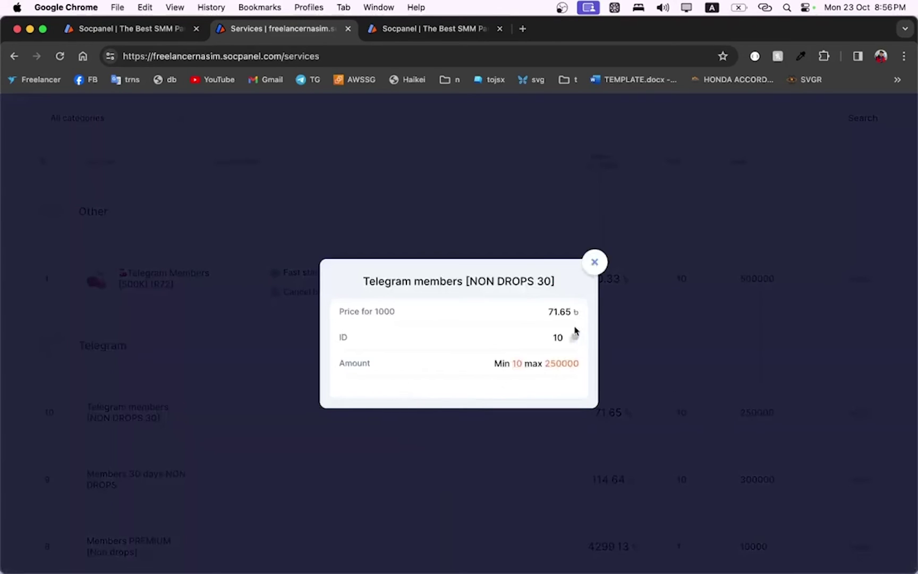
{"action": "left_click", "coordinate": [593, 261]}
{"action": "scroll", "coordinate": [850, 404], "scroll_direction": "down", "scroll_amount": 3}
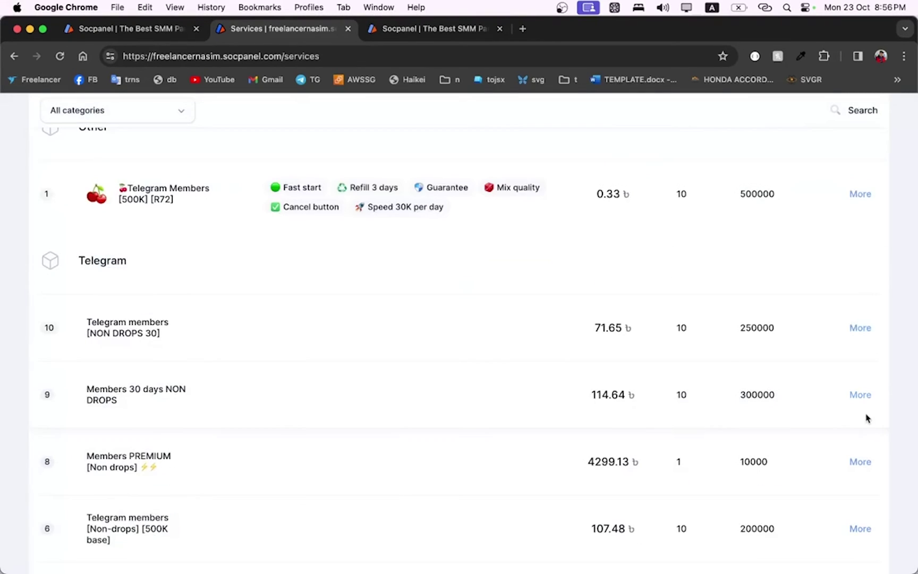
{"action": "left_click", "coordinate": [858, 327]}
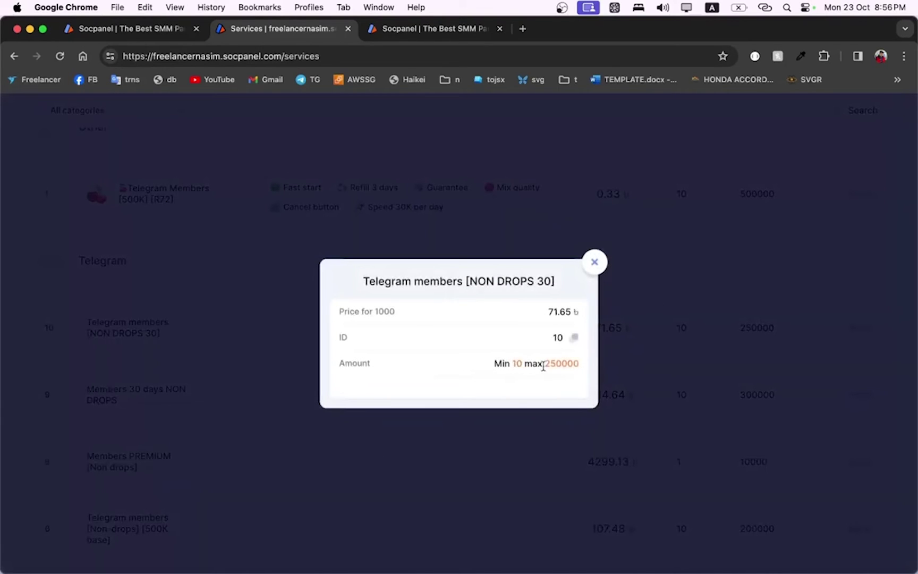
{"action": "left_click", "coordinate": [597, 261]}
{"action": "scroll", "coordinate": [281, 385], "scroll_direction": "up", "scroll_amount": 5}
{"action": "scroll", "coordinate": [281, 387], "scroll_direction": "down", "scroll_amount": 10}
{"action": "scroll", "coordinate": [281, 387], "scroll_direction": "up", "scroll_amount": 10}
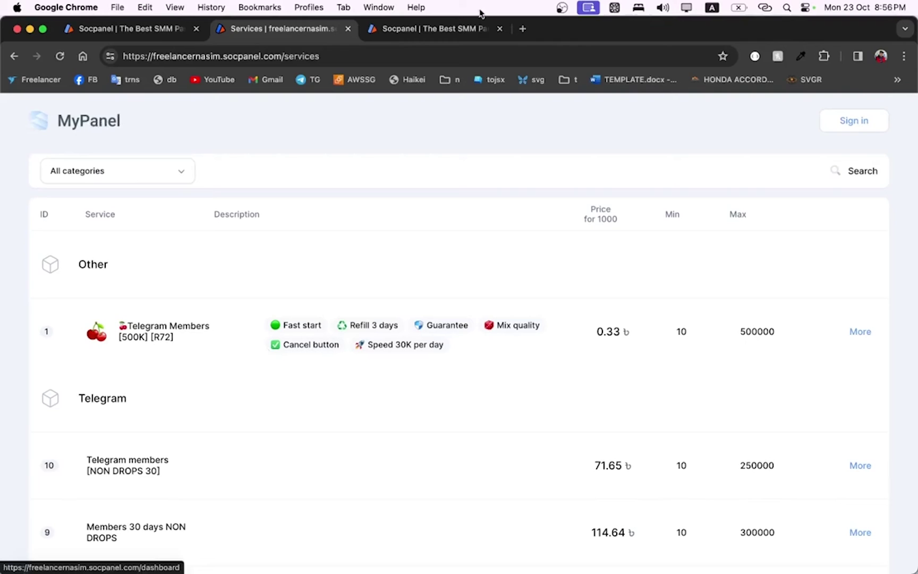
{"action": "left_click", "coordinate": [523, 29]}
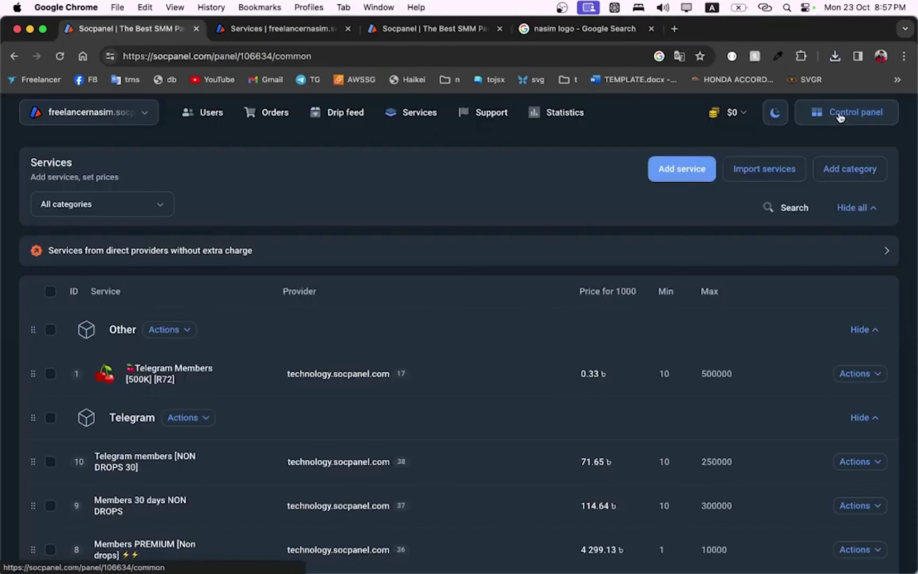
Upload Desktop/nasim_logo.jpg as the Logo 520x128 under Control panel > Design
{"action": "left_click", "coordinate": [839, 114]}
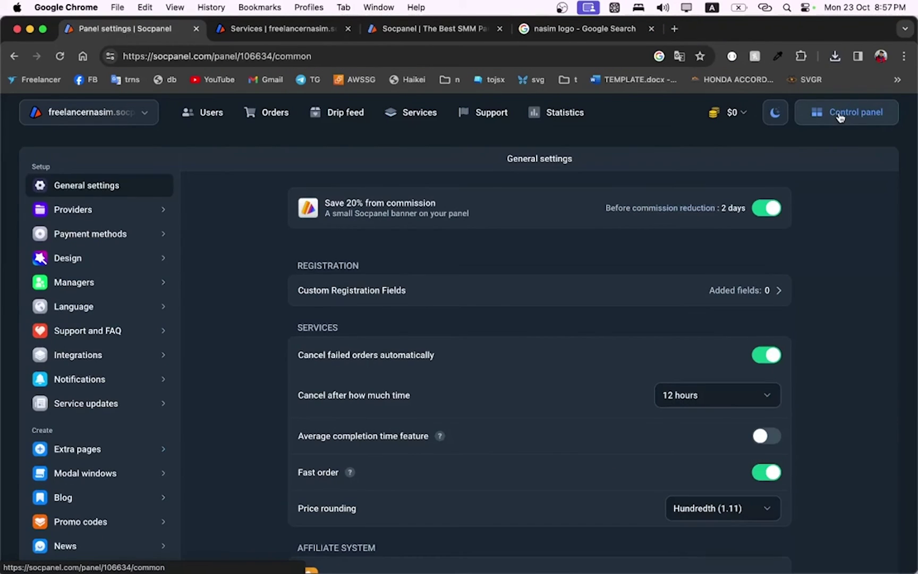
{"action": "left_click", "coordinate": [64, 257]}
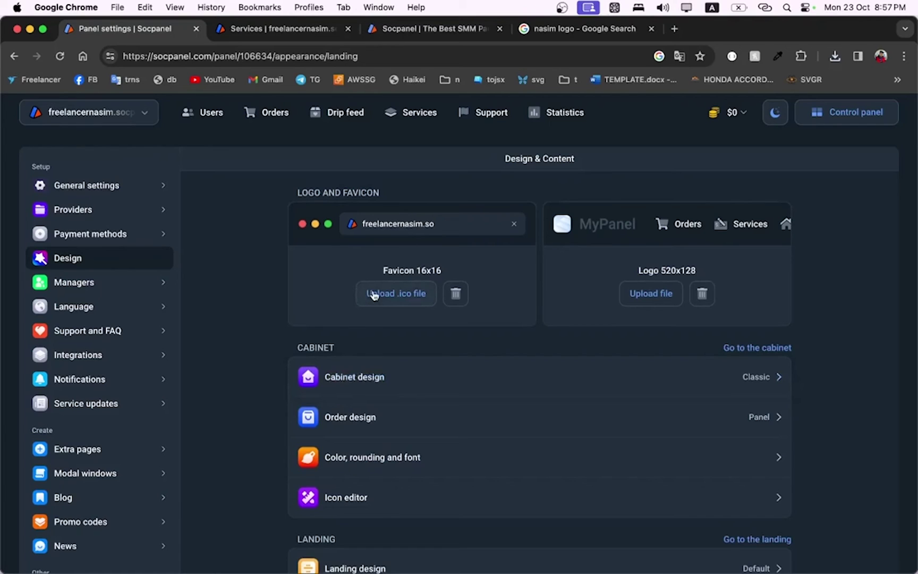
{"action": "left_click", "coordinate": [221, 33]}
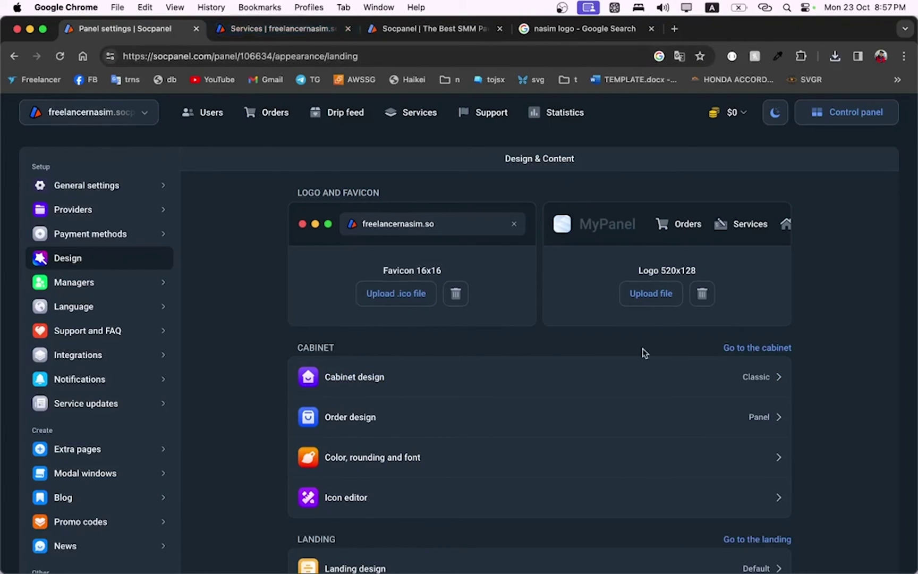
{"action": "left_click", "coordinate": [646, 297]}
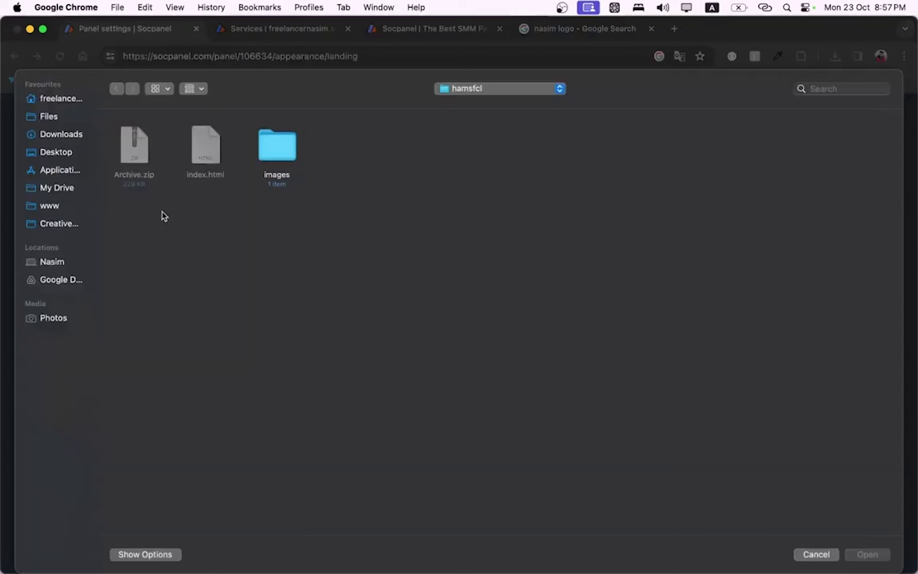
{"action": "left_click", "coordinate": [55, 144]}
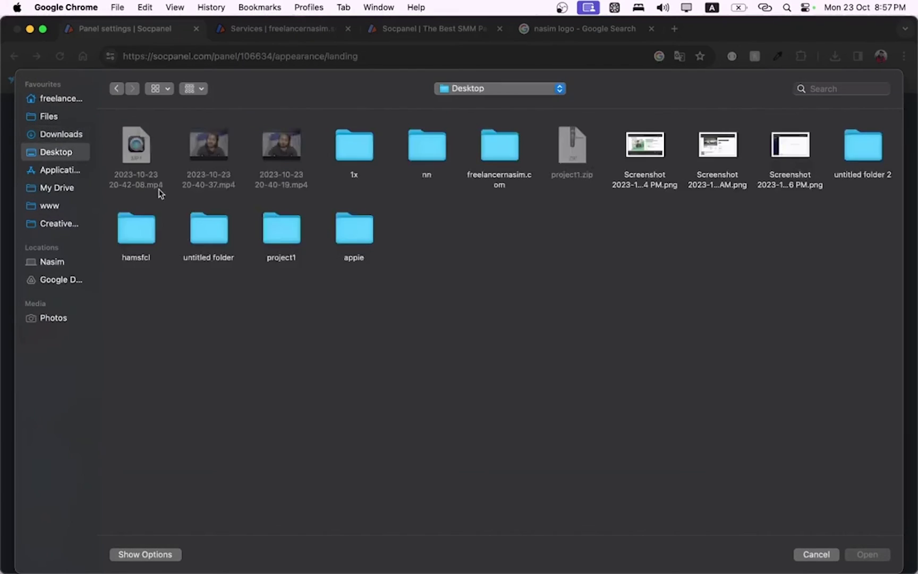
{"action": "left_click", "coordinate": [225, 151]}
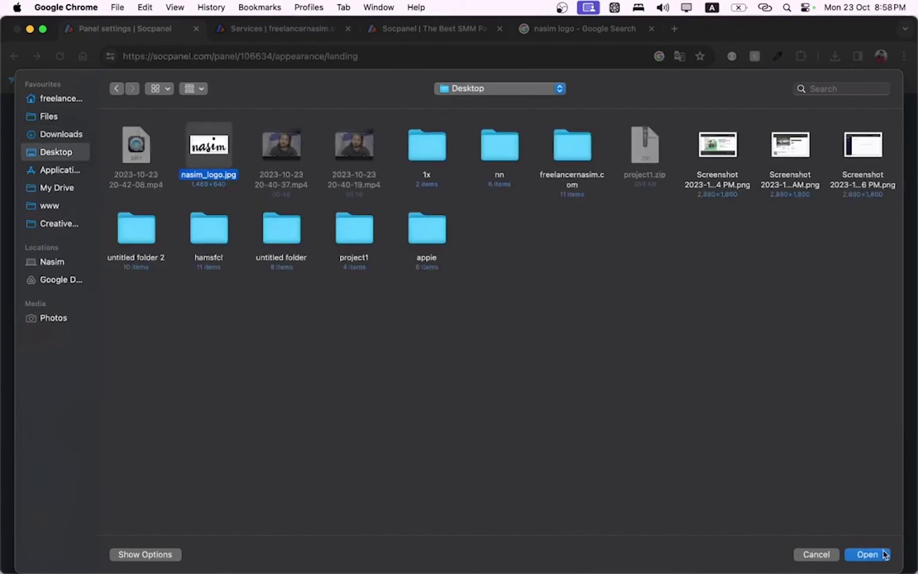
{"action": "left_click", "coordinate": [883, 554]}
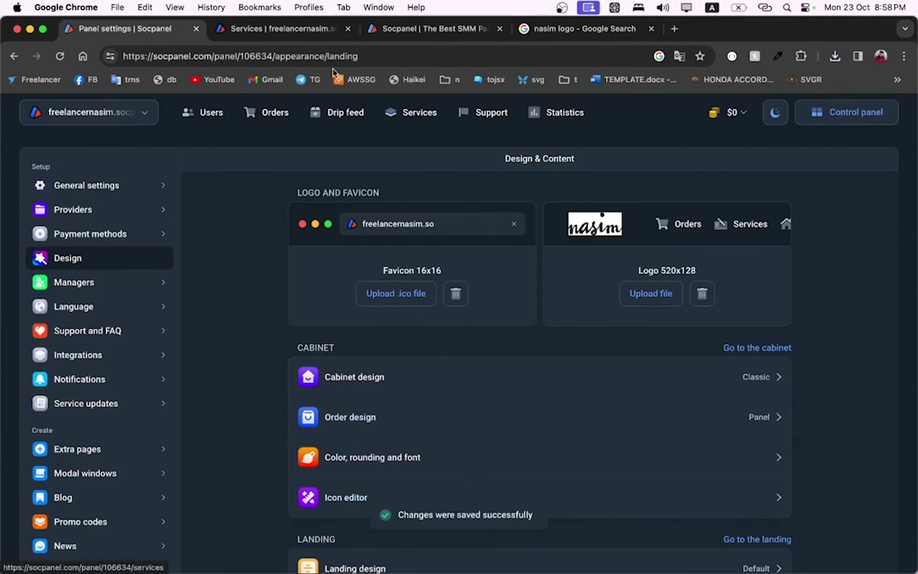
{"action": "left_click", "coordinate": [299, 26]}
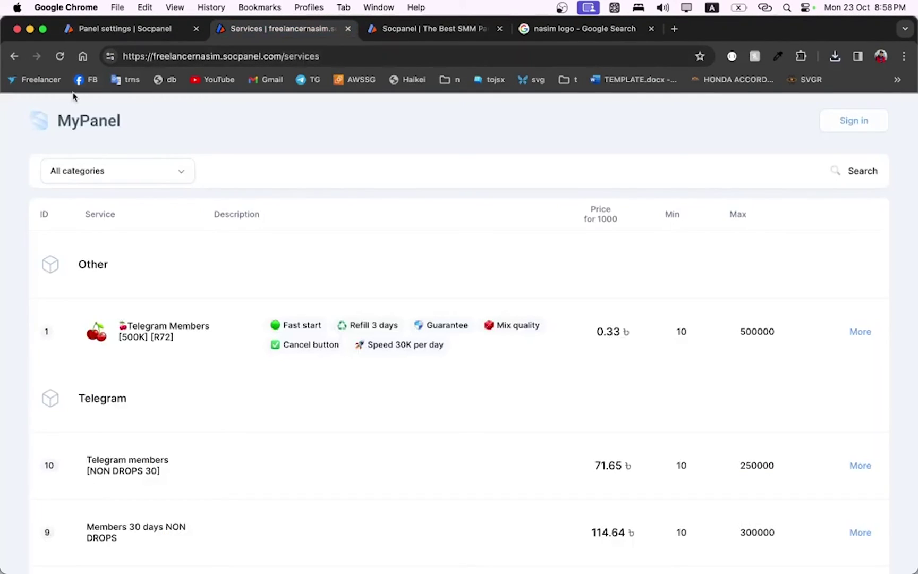
Reload the public site to check the nasim logo, then go to Payment methods in Panel settings
{"action": "left_click", "coordinate": [59, 56]}
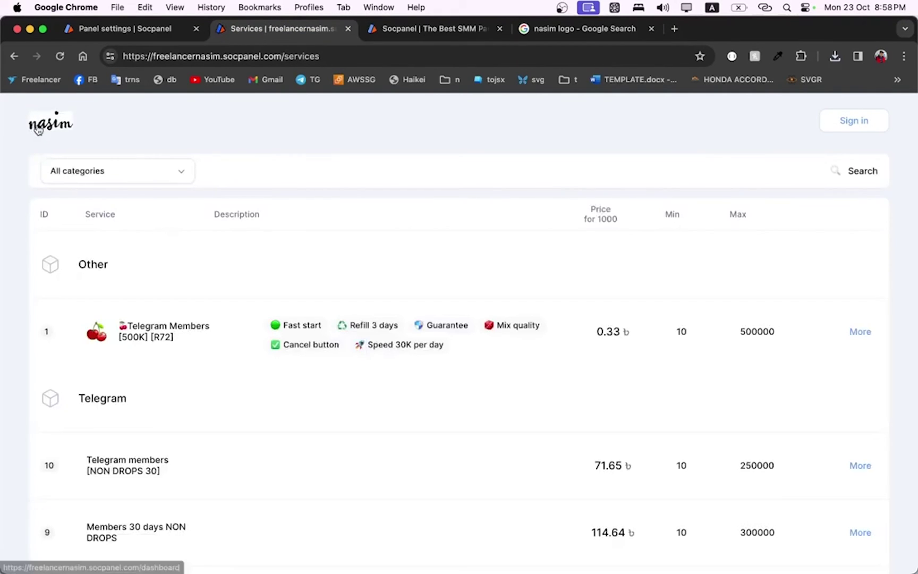
{"action": "left_click_drag", "start_coordinate": [38, 130], "coordinate": [152, 131]}
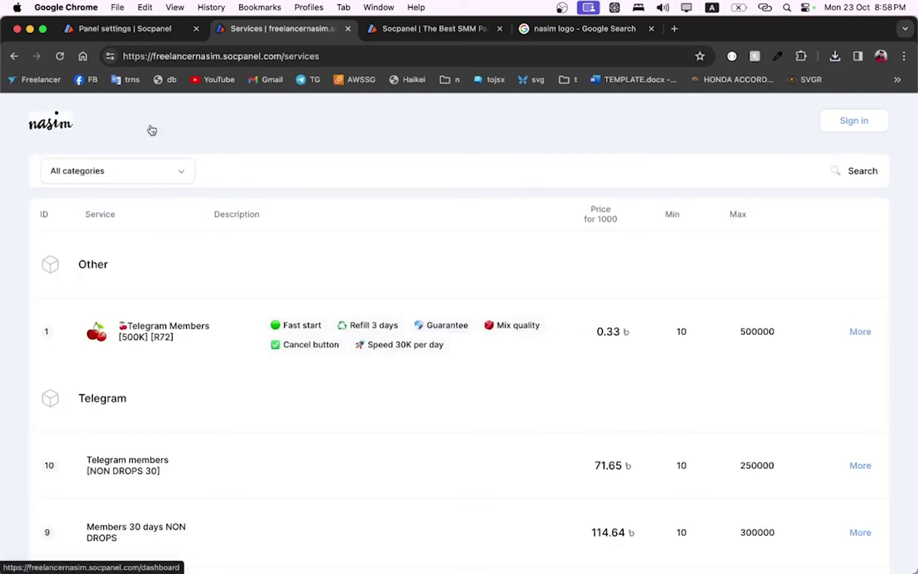
{"action": "left_click", "coordinate": [126, 30]}
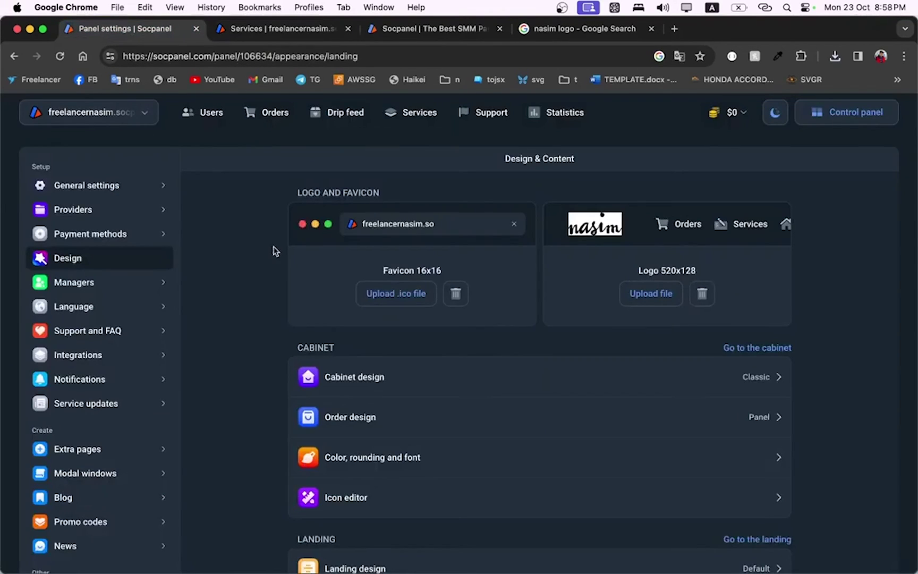
{"action": "left_click", "coordinate": [122, 240]}
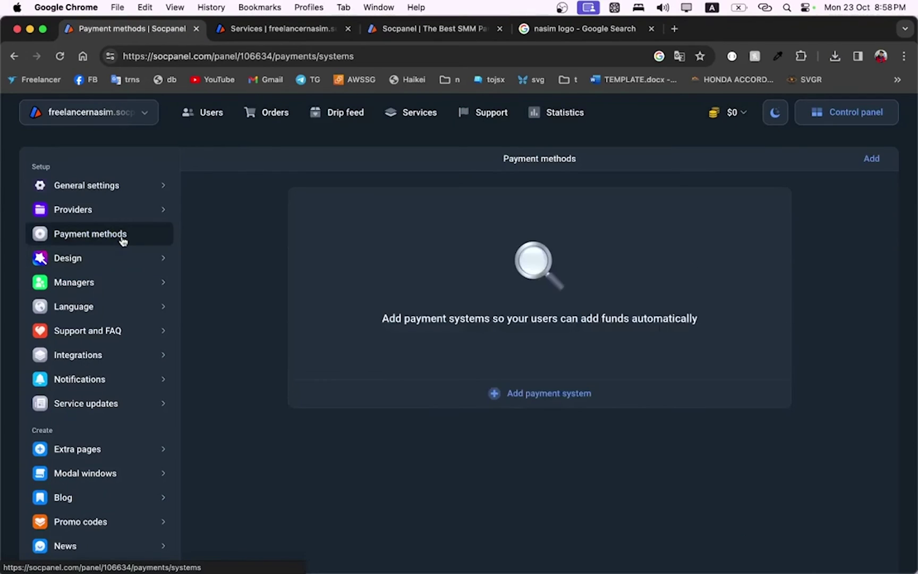
Start a Manual payment system and name it 'Bkash'
{"action": "left_click", "coordinate": [534, 404]}
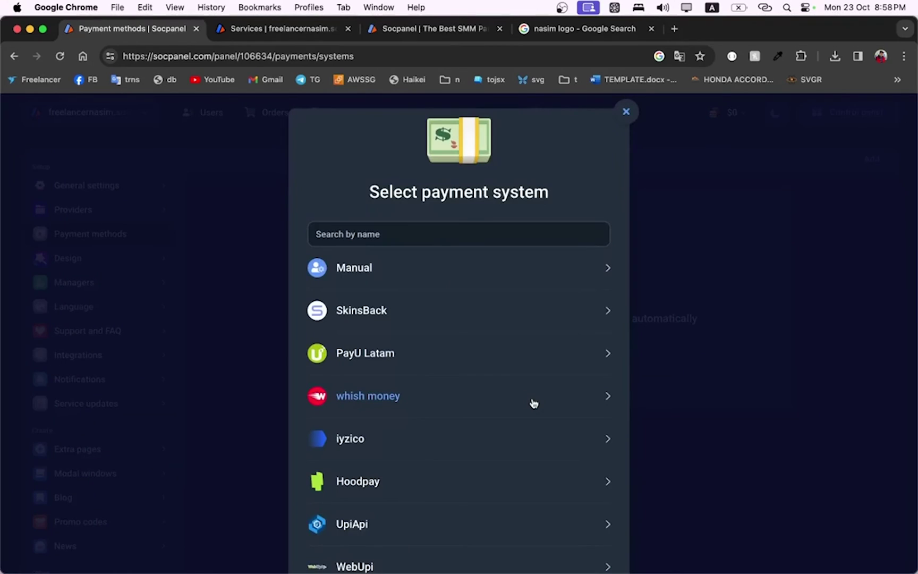
{"action": "left_click", "coordinate": [390, 268]}
{"action": "left_click", "coordinate": [401, 269]}
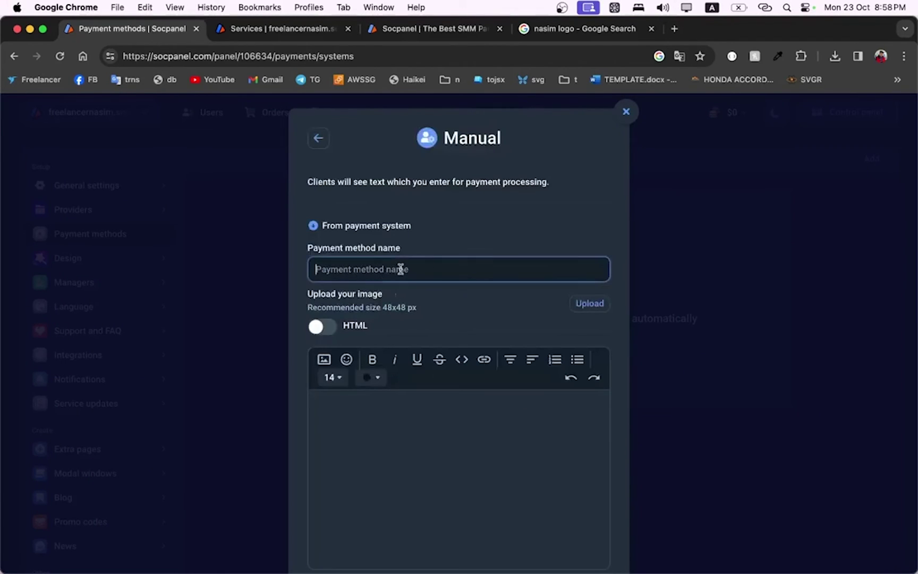
{"action": "key", "text": "Caps_Lock"}
{"action": "type", "text": "Bkash"}
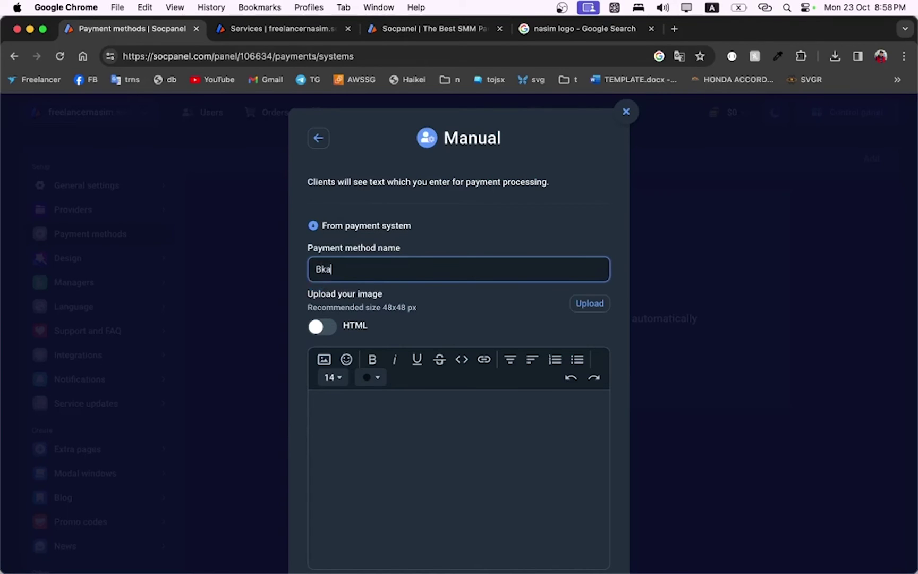
Enter the Bkash personal account number as the client instructions and save the payment method
{"action": "left_click", "coordinate": [383, 465]}
{"action": "key", "text": "Caps_Lock"}
{"action": "type", "text": "Bkash pe"}
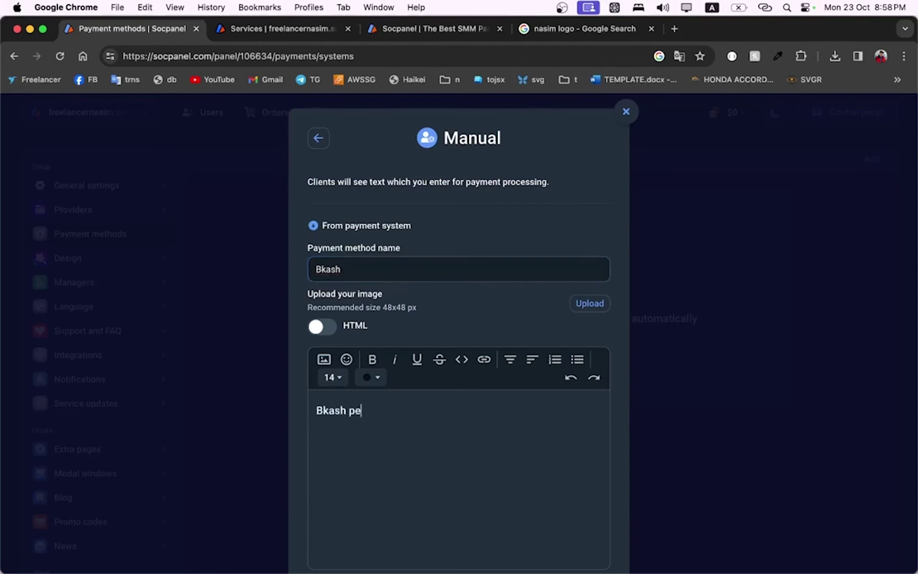
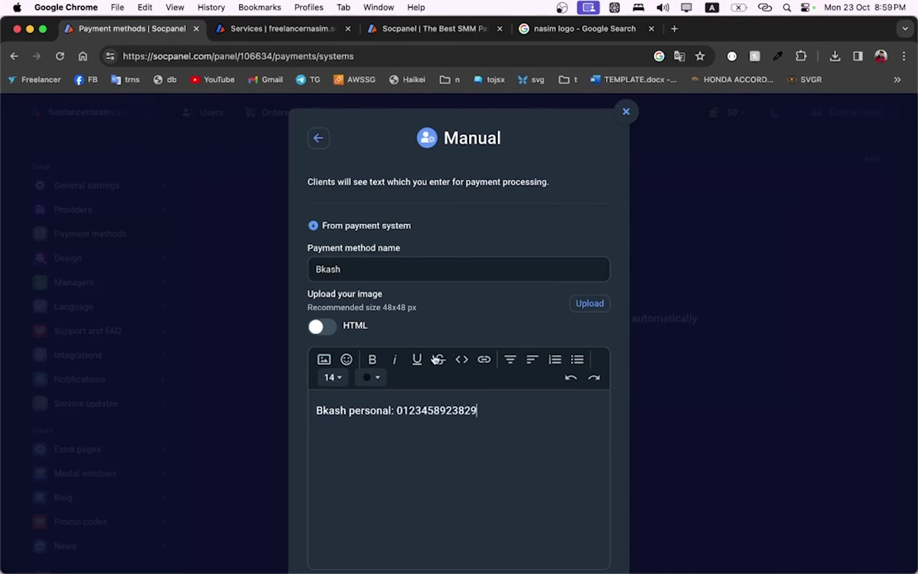
{"action": "scroll", "coordinate": [431, 355], "scroll_direction": "down", "scroll_amount": 3}
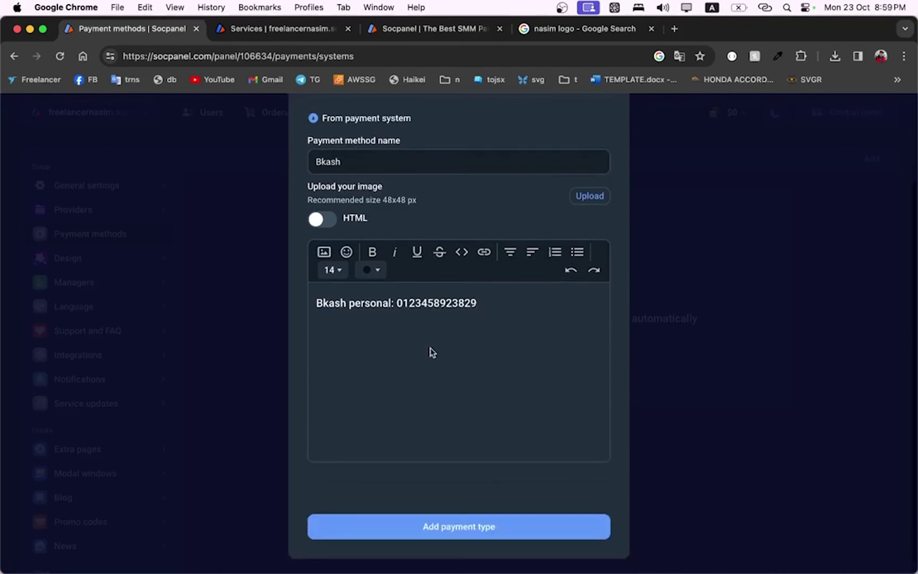
{"action": "left_click", "coordinate": [442, 539]}
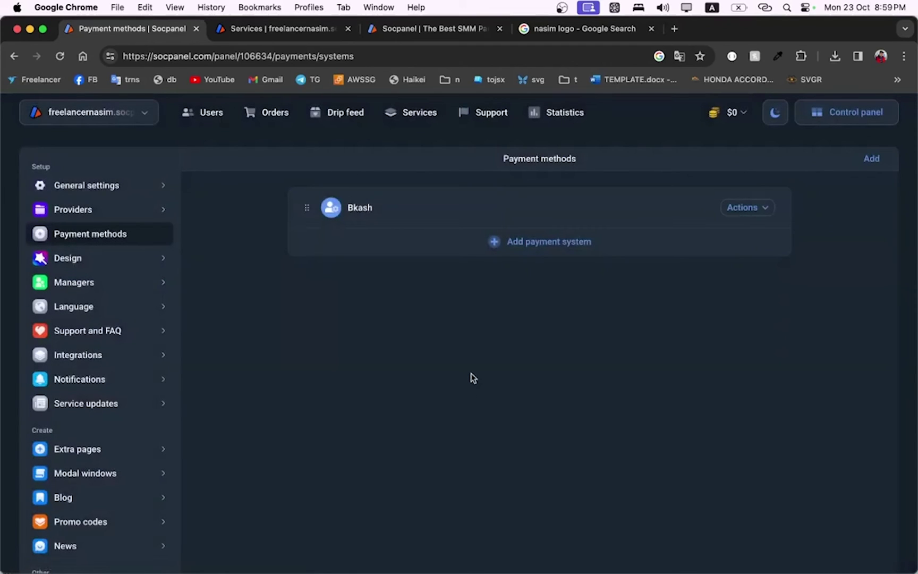
Search payment systems for 'bi', select Binance and save it as a second method
{"action": "left_click", "coordinate": [537, 253]}
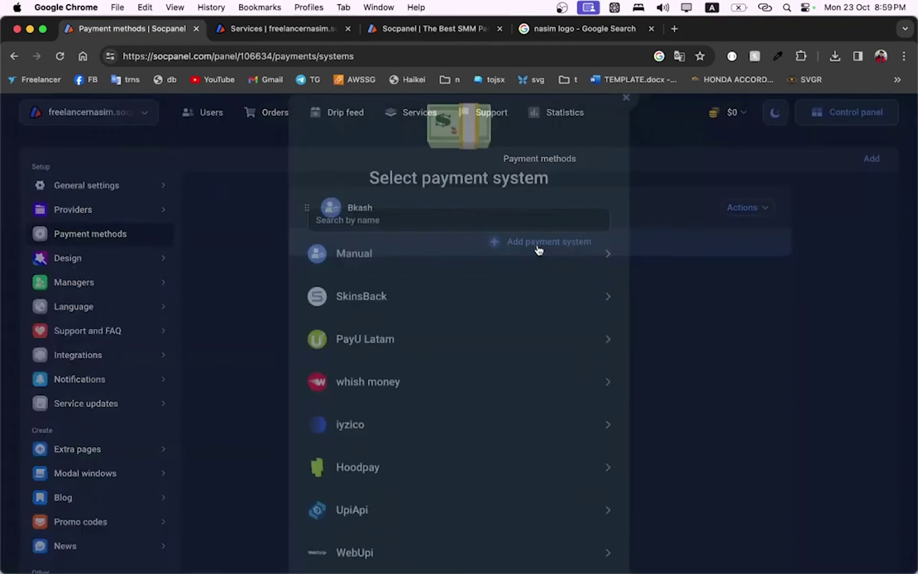
{"action": "left_click", "coordinate": [465, 234]}
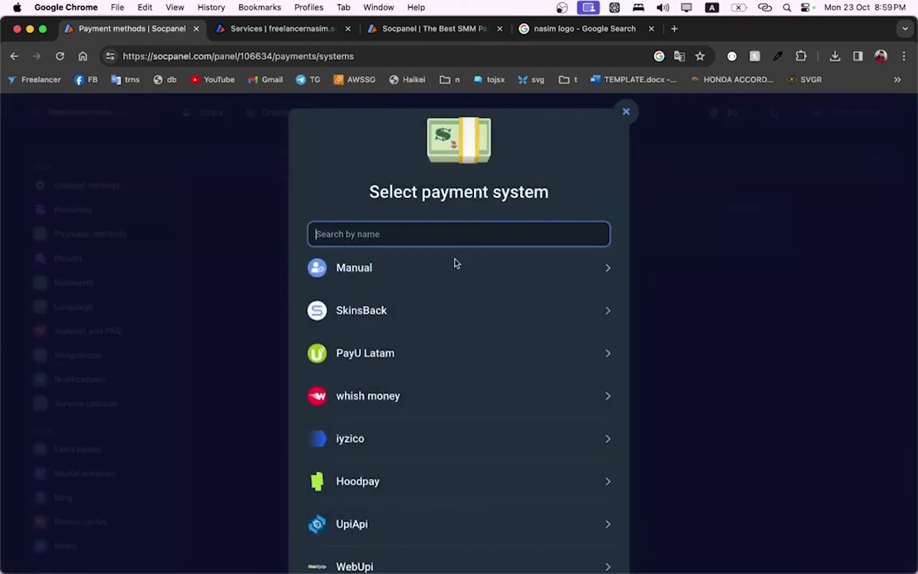
{"action": "type", "text": "bi"}
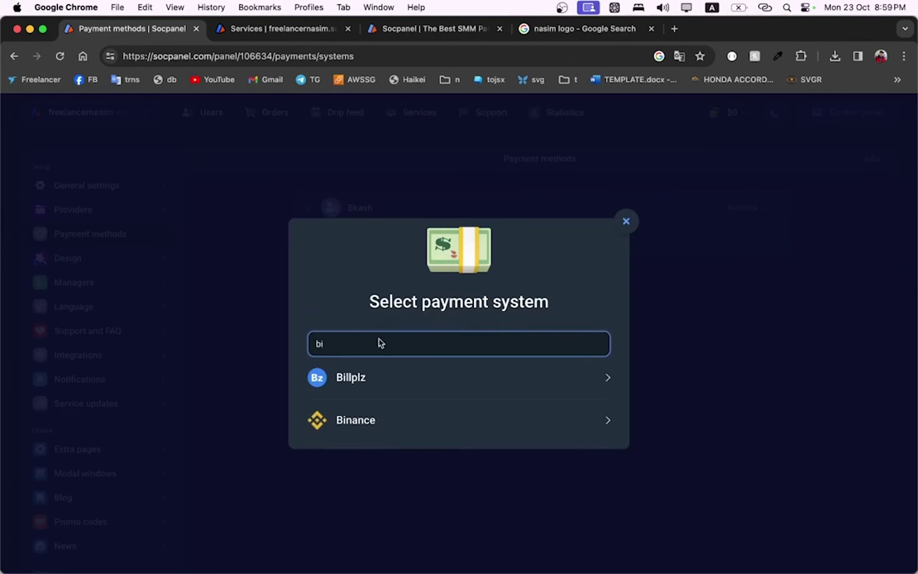
{"action": "left_click", "coordinate": [348, 428]}
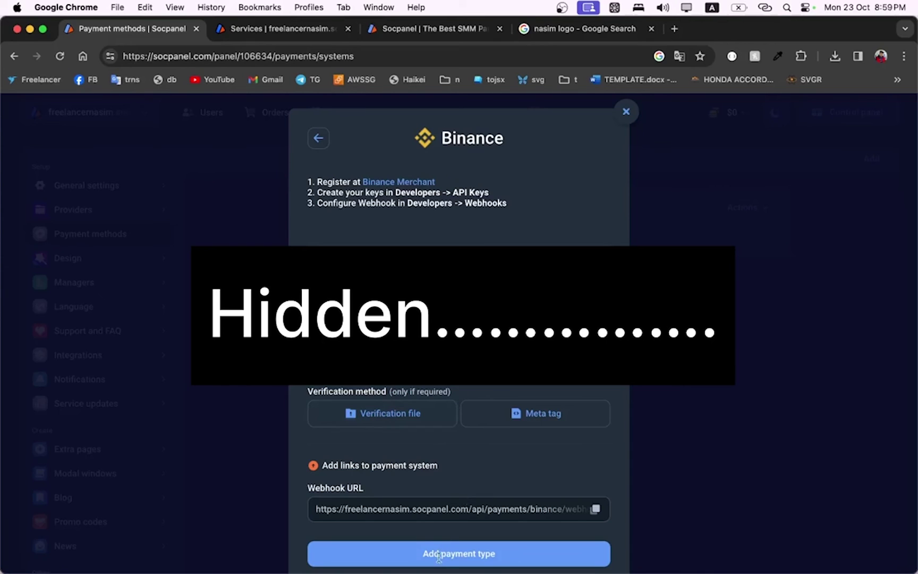
{"action": "left_click", "coordinate": [460, 553]}
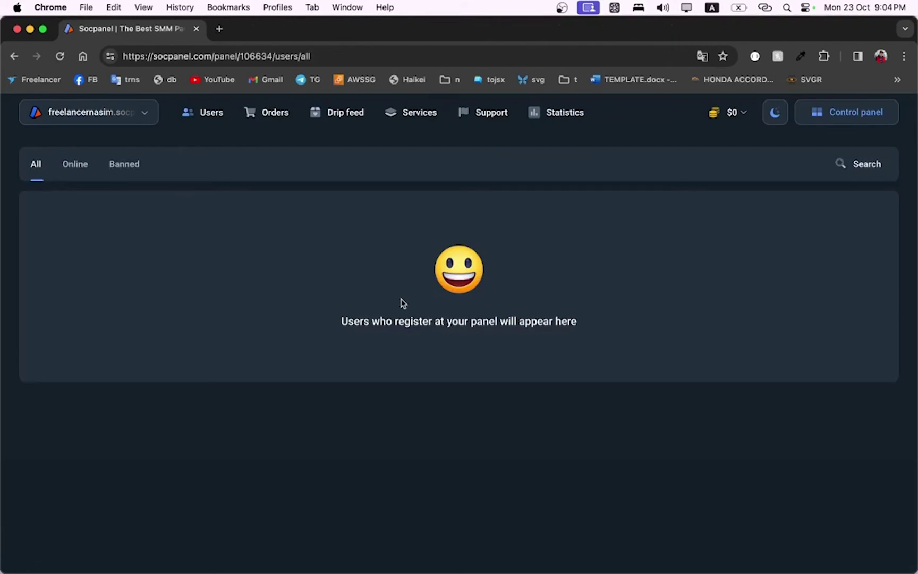
From the $0 balance menu, start adding funds and choose Payeer as the payment system
{"action": "left_click", "coordinate": [738, 112]}
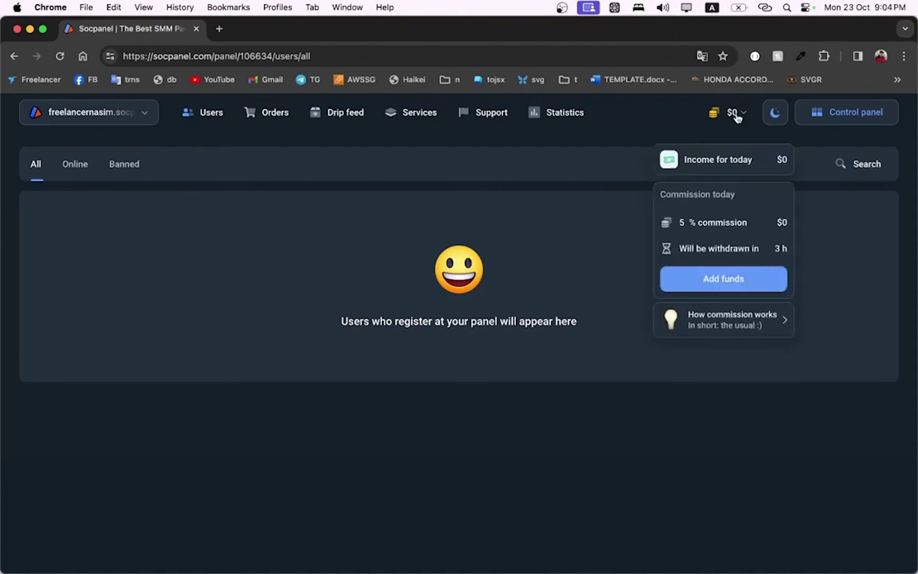
{"action": "left_click", "coordinate": [716, 276]}
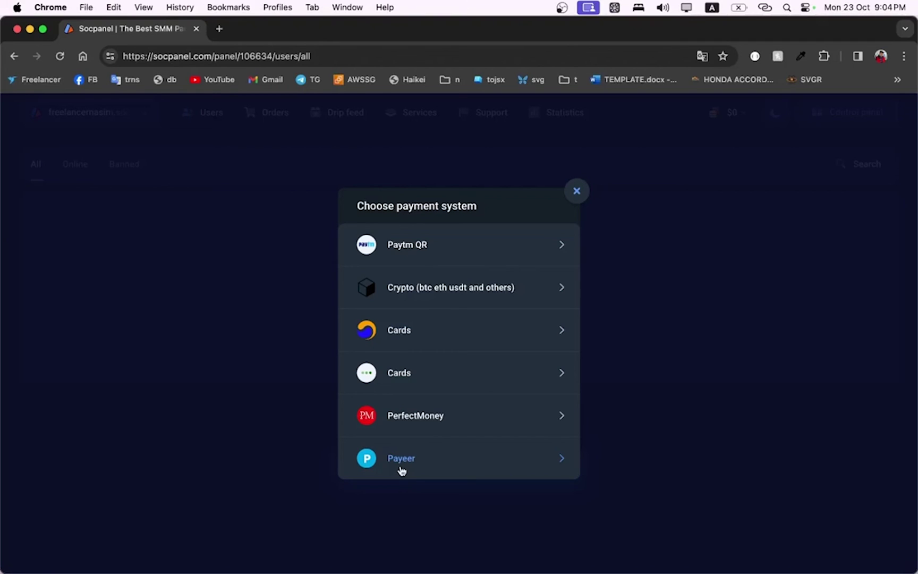
{"action": "left_click", "coordinate": [401, 458]}
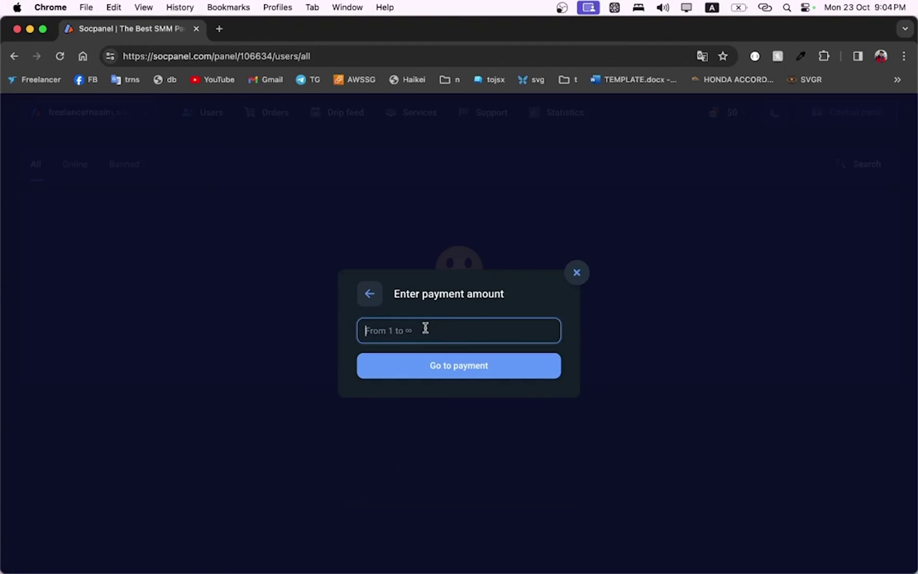
Proceed to a 10 $ Payeer payment, review the invoice's payment options, then return to Socpanel
{"action": "type", "text": "10"}
{"action": "left_click", "coordinate": [448, 364]}
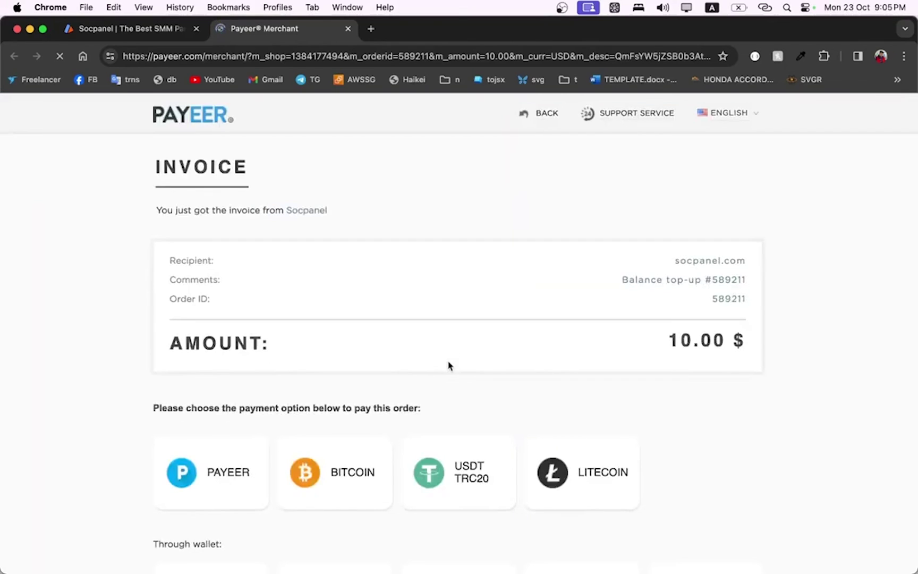
{"action": "scroll", "coordinate": [283, 448], "scroll_direction": "down", "scroll_amount": 3}
{"action": "mouse_move", "coordinate": [226, 508]}
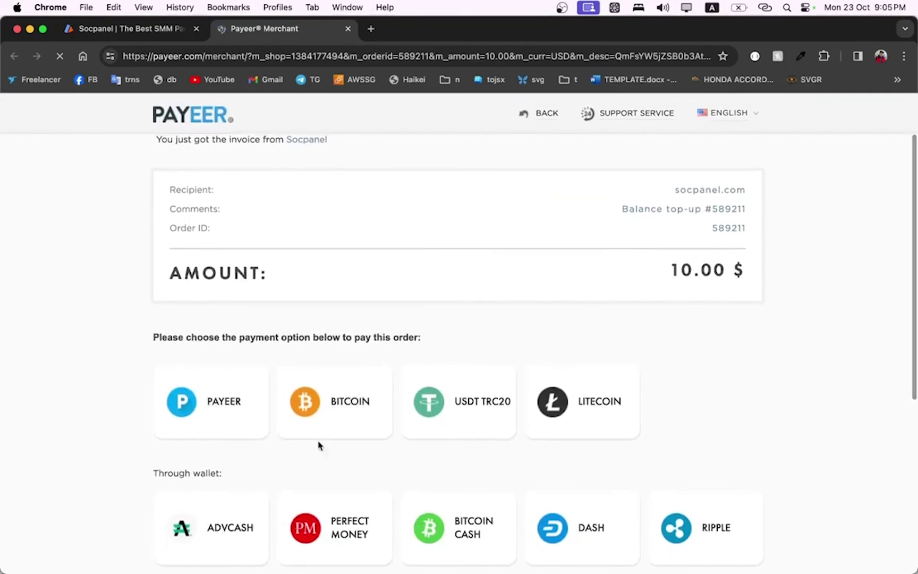
{"action": "scroll", "coordinate": [427, 299], "scroll_direction": "down", "scroll_amount": 6}
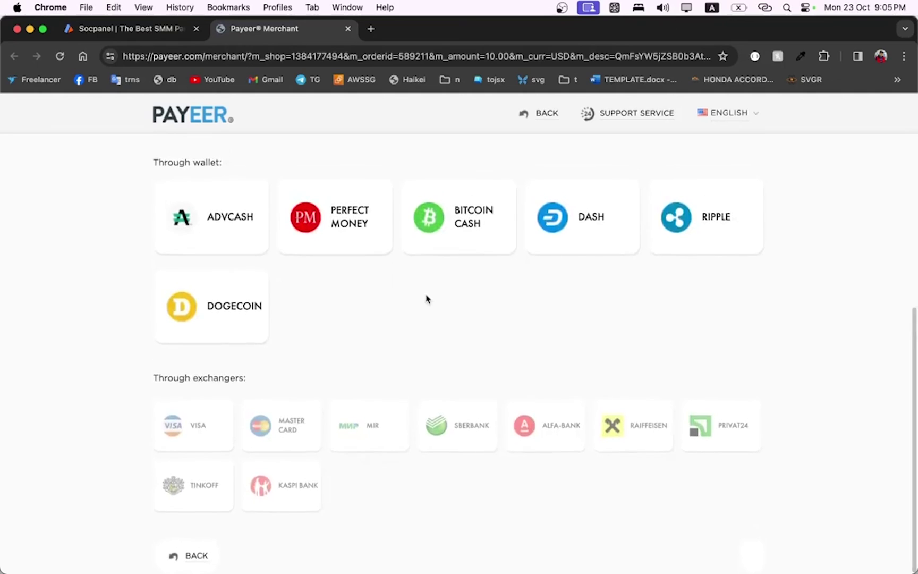
{"action": "scroll", "coordinate": [355, 385], "scroll_direction": "up", "scroll_amount": 10}
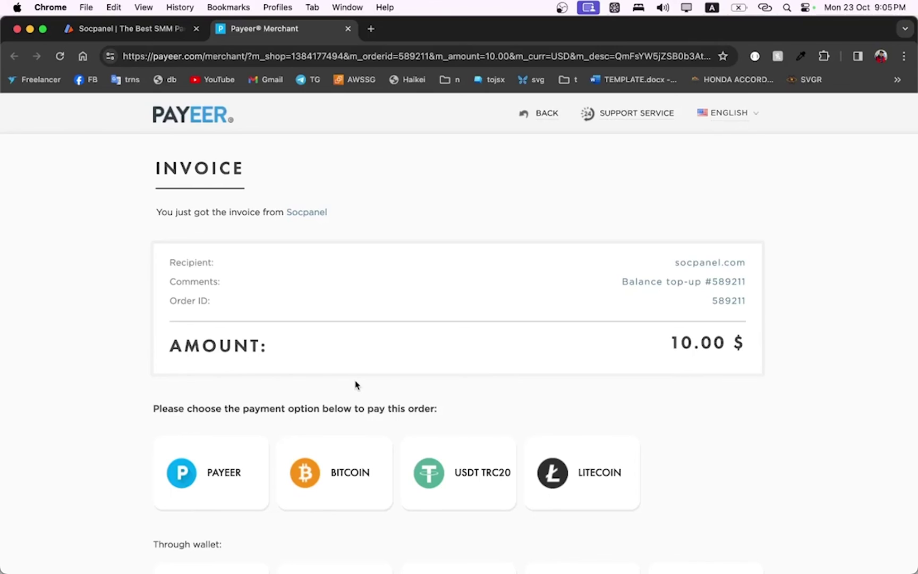
{"action": "left_click", "coordinate": [151, 32]}
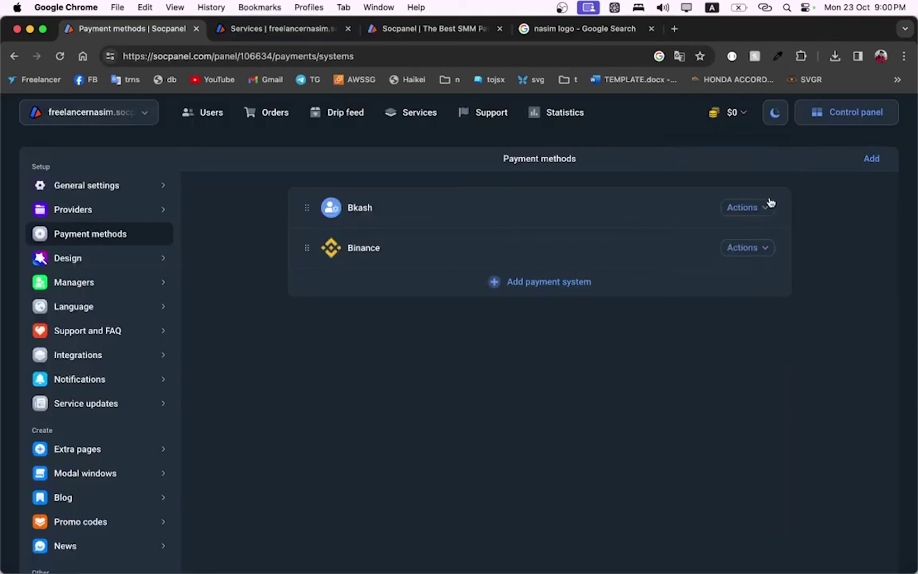
Toggle the panel between light and dark themes, ending on the dark theme
{"action": "left_click", "coordinate": [775, 112]}
{"action": "left_click", "coordinate": [774, 110]}
{"action": "left_click", "coordinate": [776, 110]}
{"action": "left_click", "coordinate": [775, 111]}
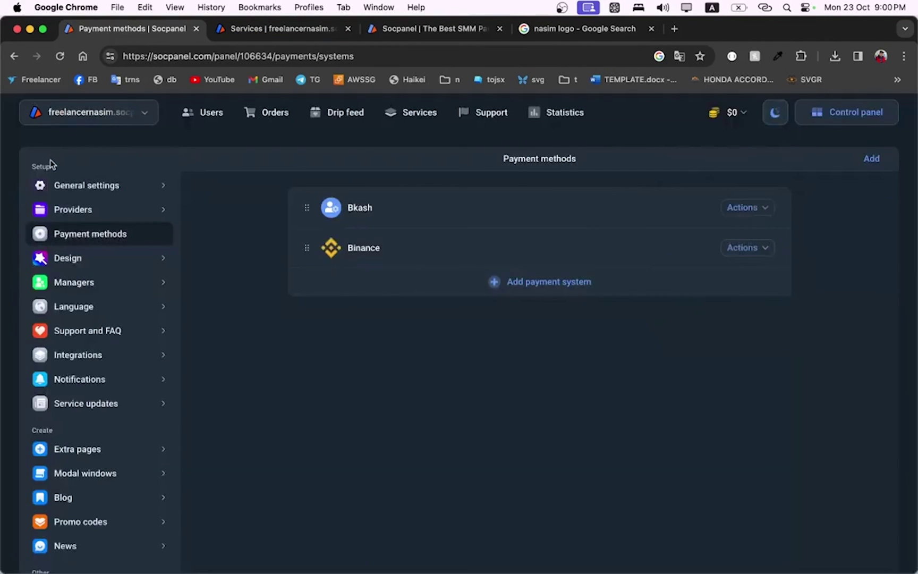
Open and close the panel list, then go to Control panel and the public Services page
{"action": "left_click", "coordinate": [49, 119]}
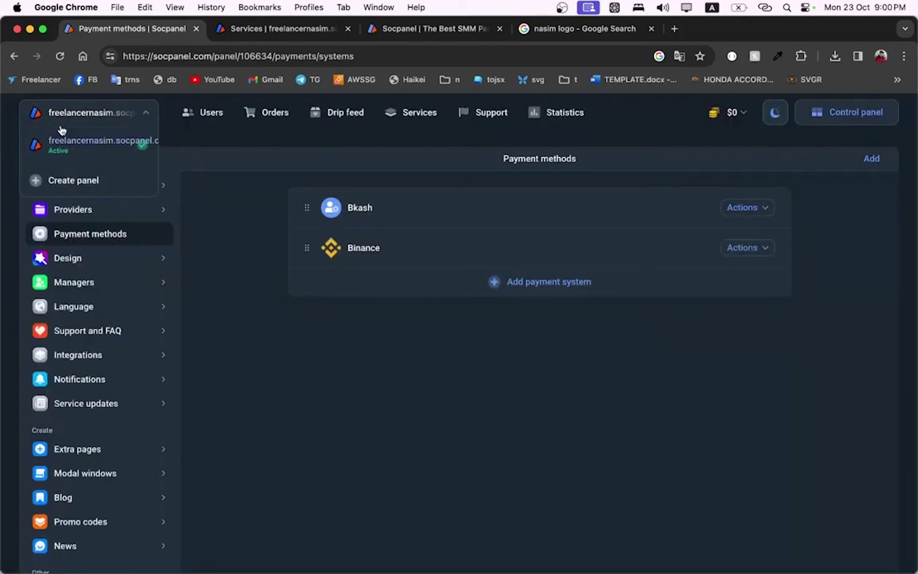
{"action": "left_click", "coordinate": [232, 141]}
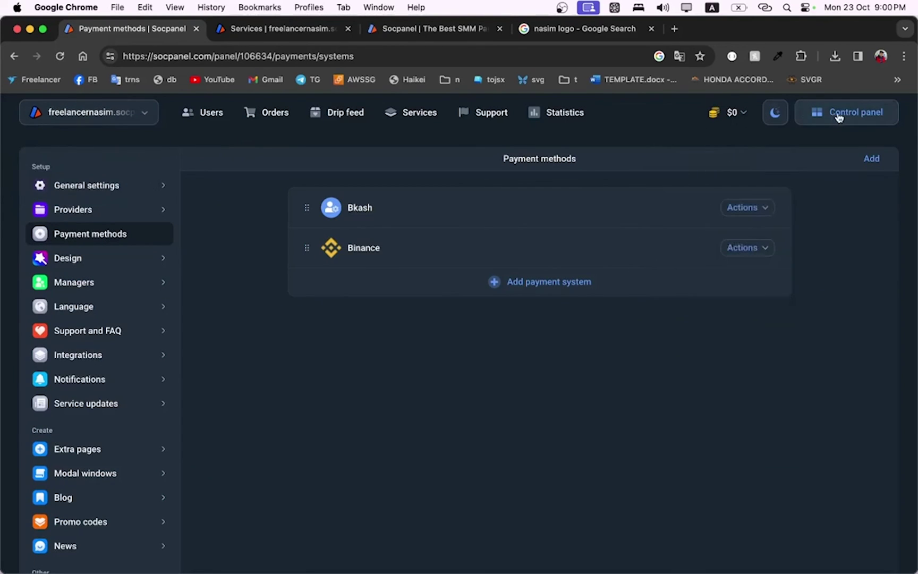
{"action": "left_click", "coordinate": [838, 117]}
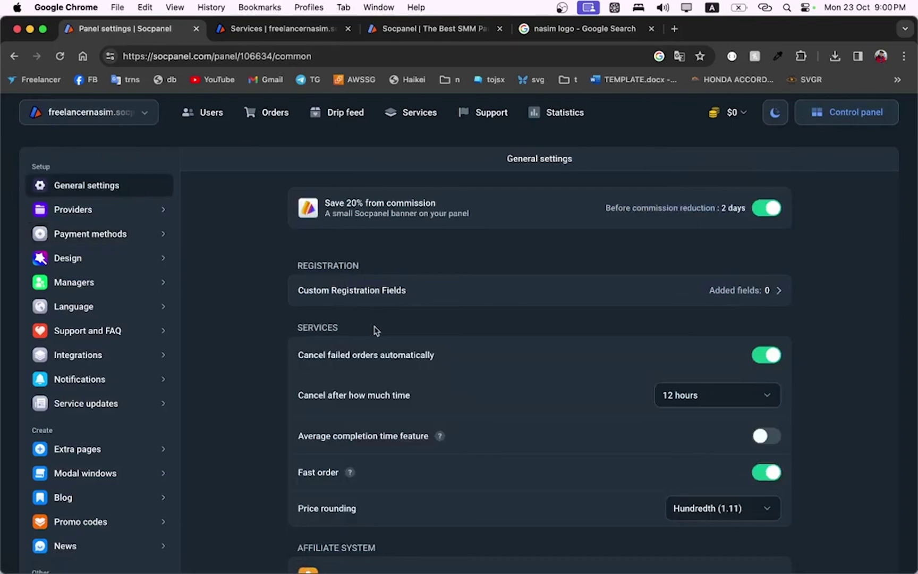
{"action": "left_click", "coordinate": [306, 33]}
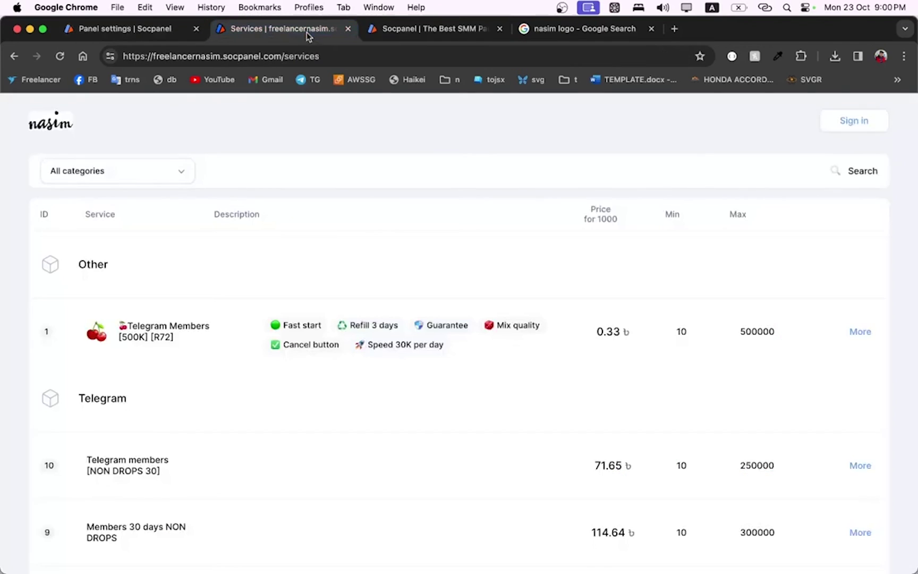
Remove '/login' from the site address to load the public nasim homepage
{"action": "left_click", "coordinate": [53, 120]}
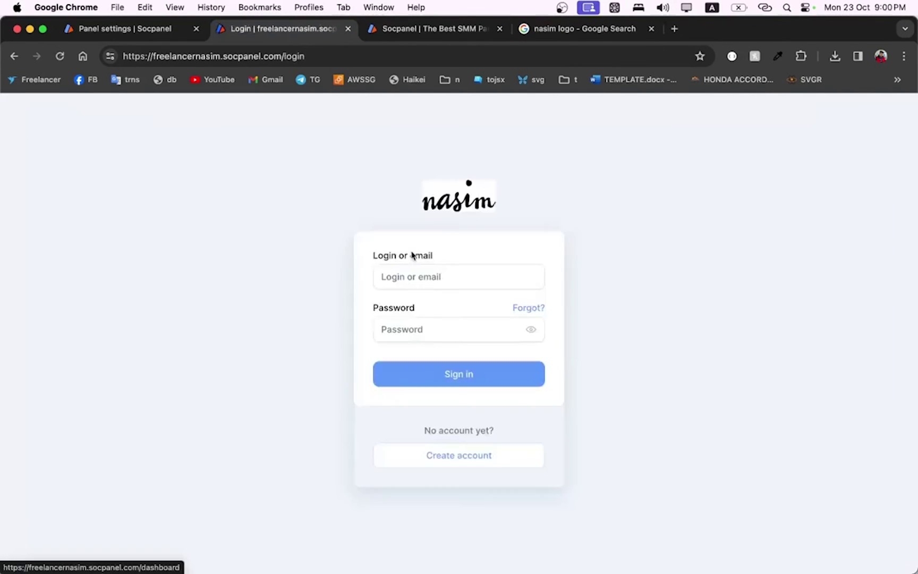
{"action": "left_click", "coordinate": [269, 55]}
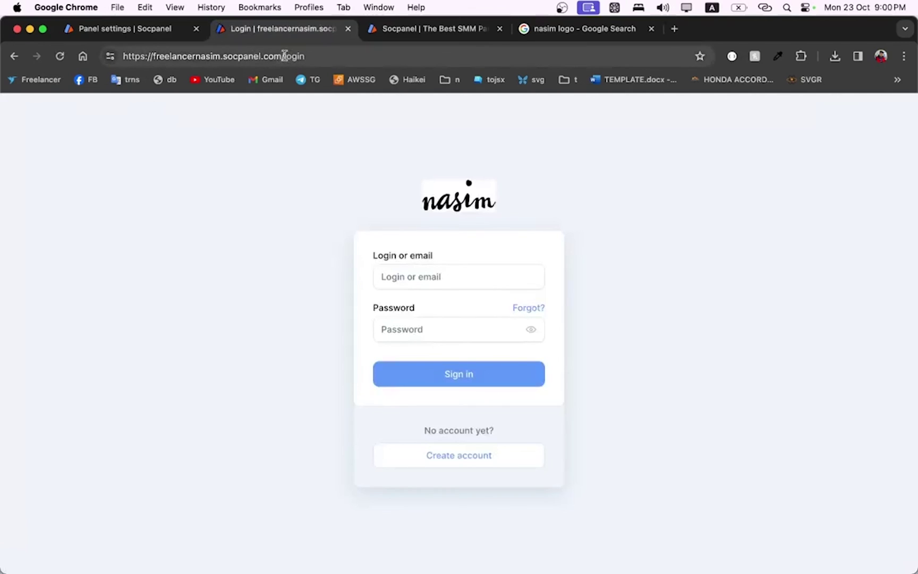
{"action": "double_click", "coordinate": [295, 55]}
{"action": "type", "text": "="}
{"action": "key", "text": "BackSpace"}
{"action": "key", "text": "BackSpace"}
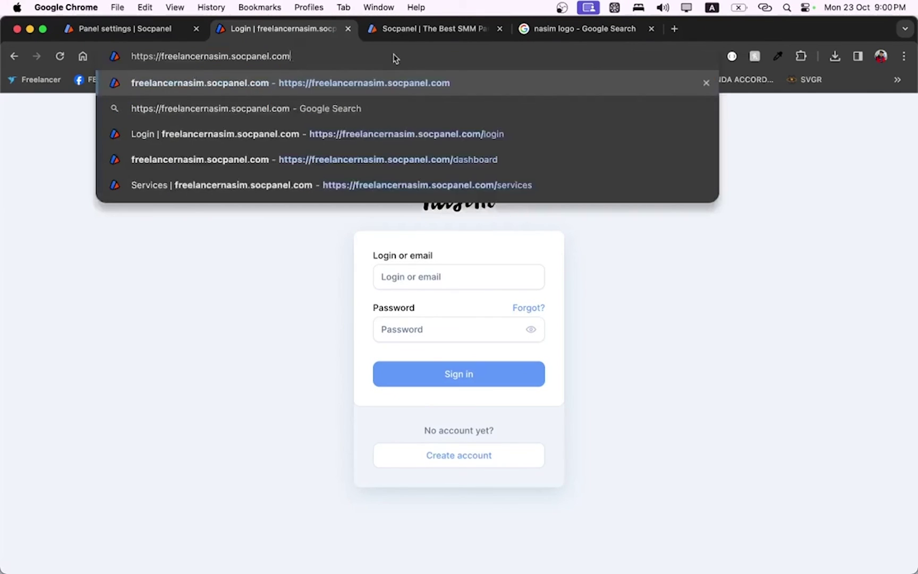
{"action": "key", "text": "Return"}
Scroll the homepage and select, then deselect, the 'most comfortable SMM-provider' headline
{"action": "scroll", "coordinate": [326, 287], "scroll_direction": "down", "scroll_amount": 15}
{"action": "scroll", "coordinate": [326, 290], "scroll_direction": "up", "scroll_amount": 15}
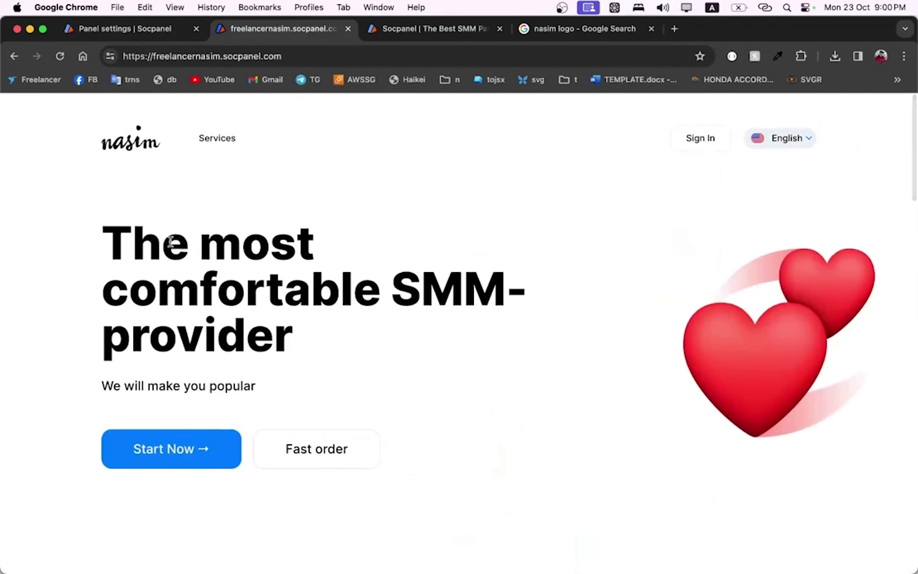
{"action": "left_click_drag", "start_coordinate": [162, 239], "coordinate": [401, 387]}
{"action": "left_click", "coordinate": [325, 290]}
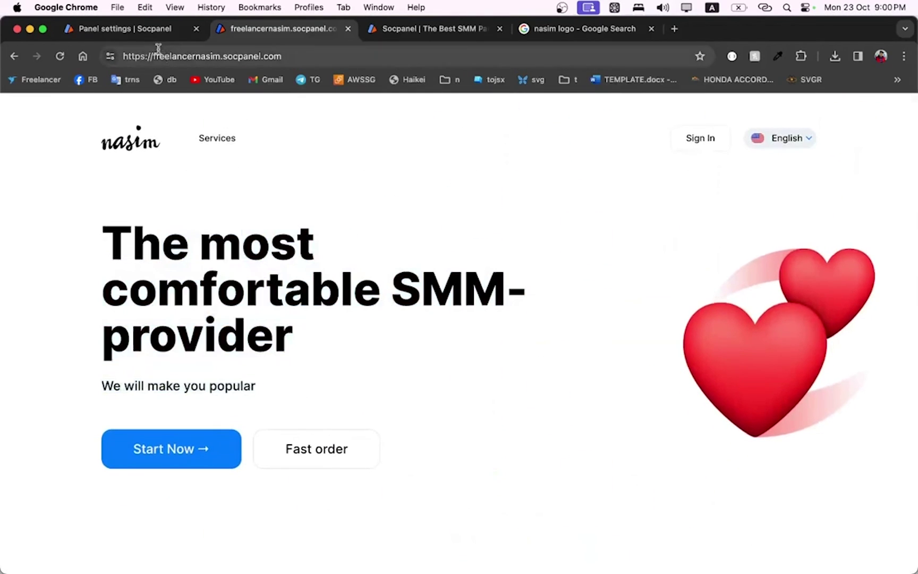